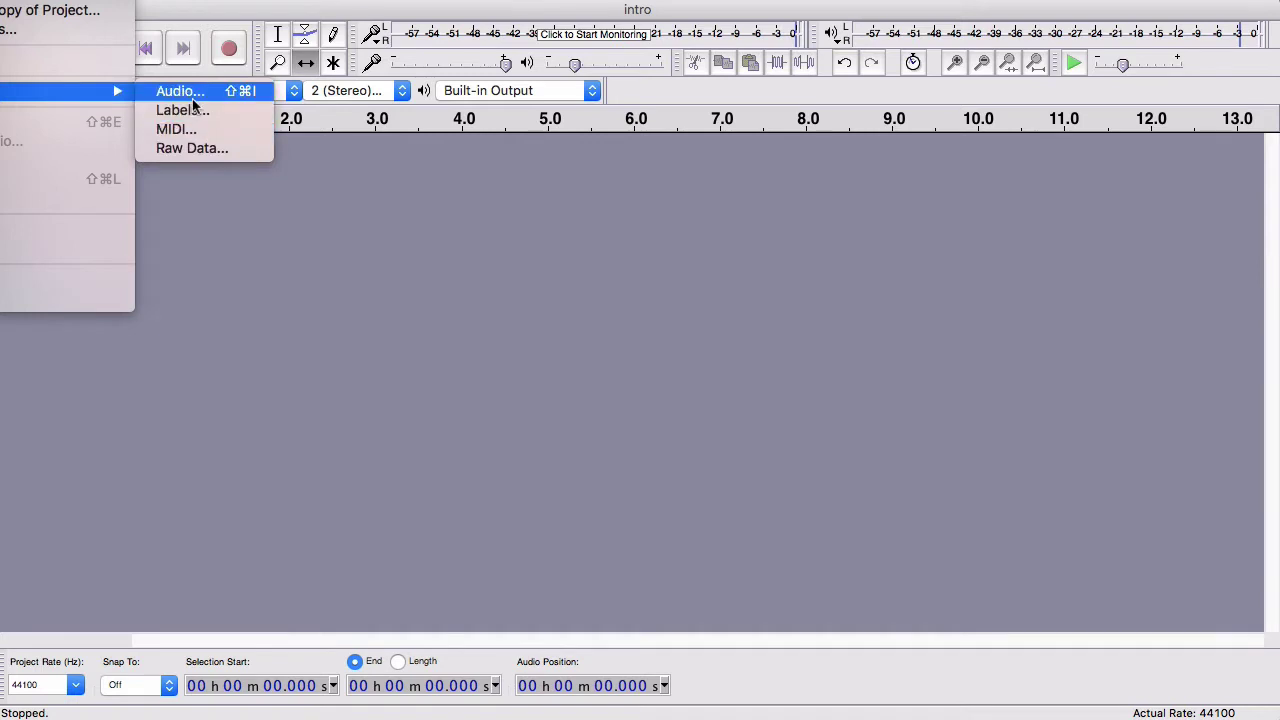
# Import the intro_music, intro, main and outro unedited MP3s from the PLP folder as four tracks.
pyautogui.click(188, 92)
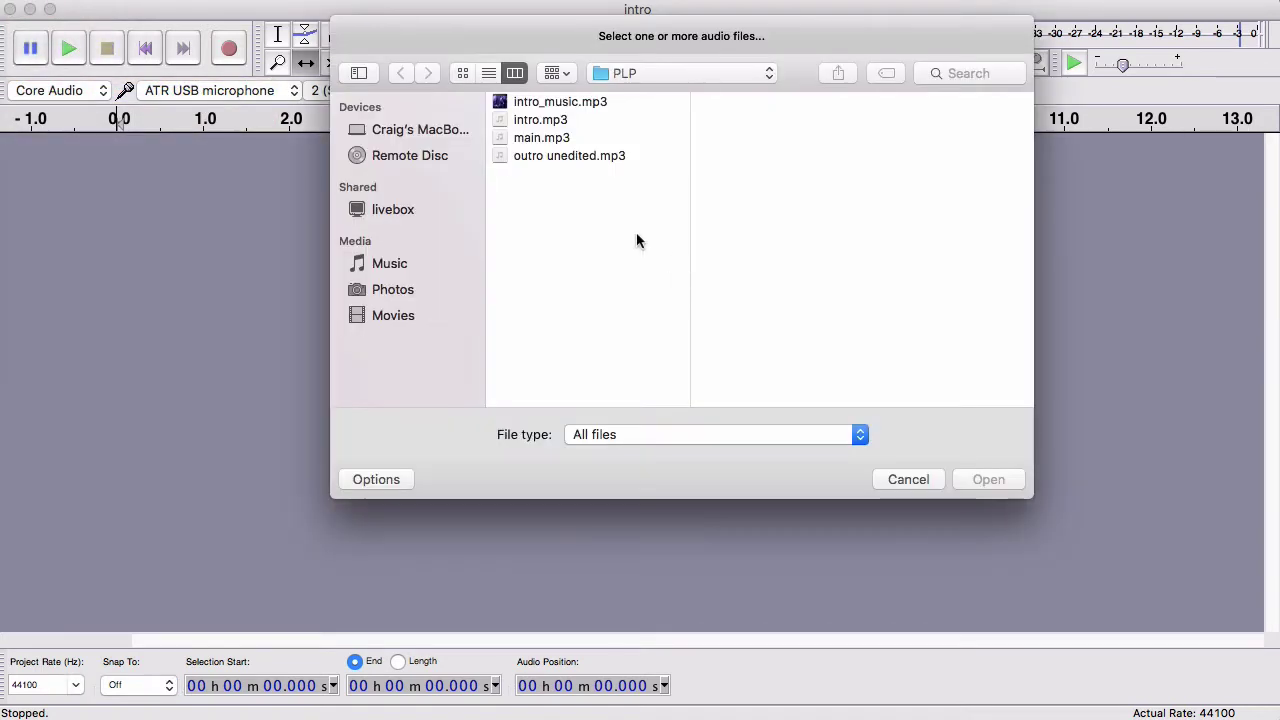
pyautogui.moveTo(636, 232); pyautogui.dragTo(585, 113)
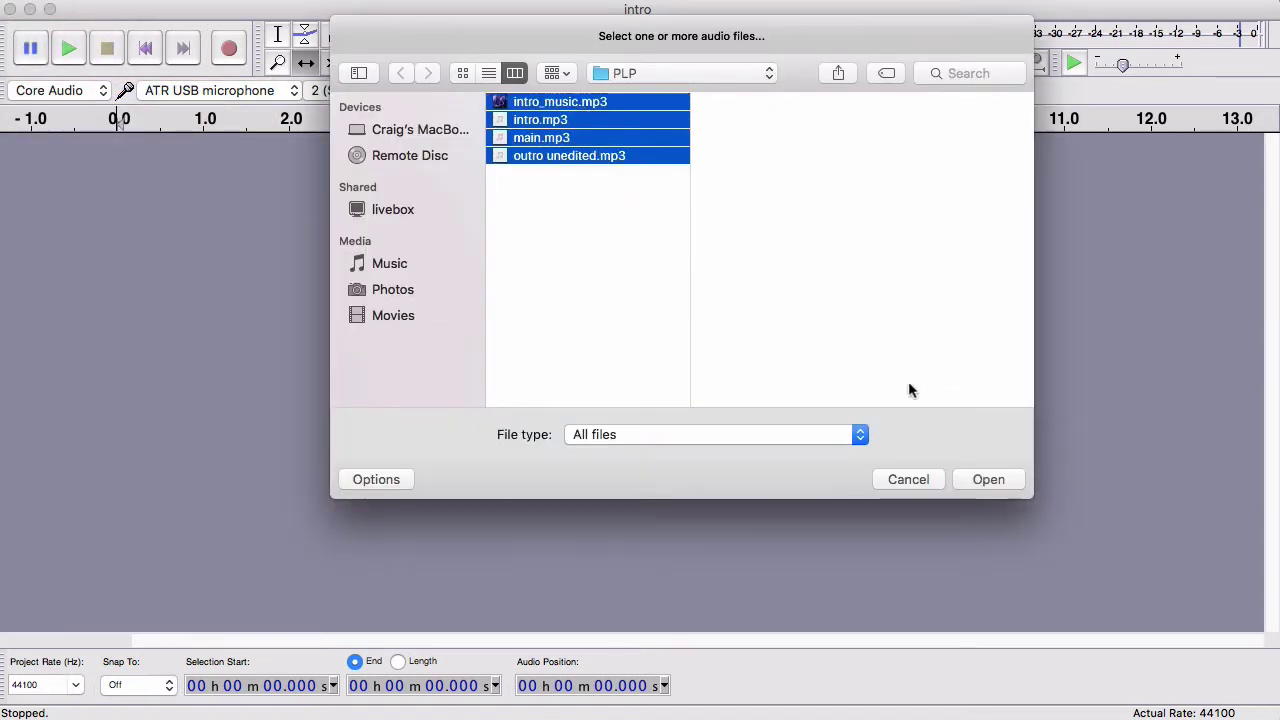
pyautogui.click(1005, 484)
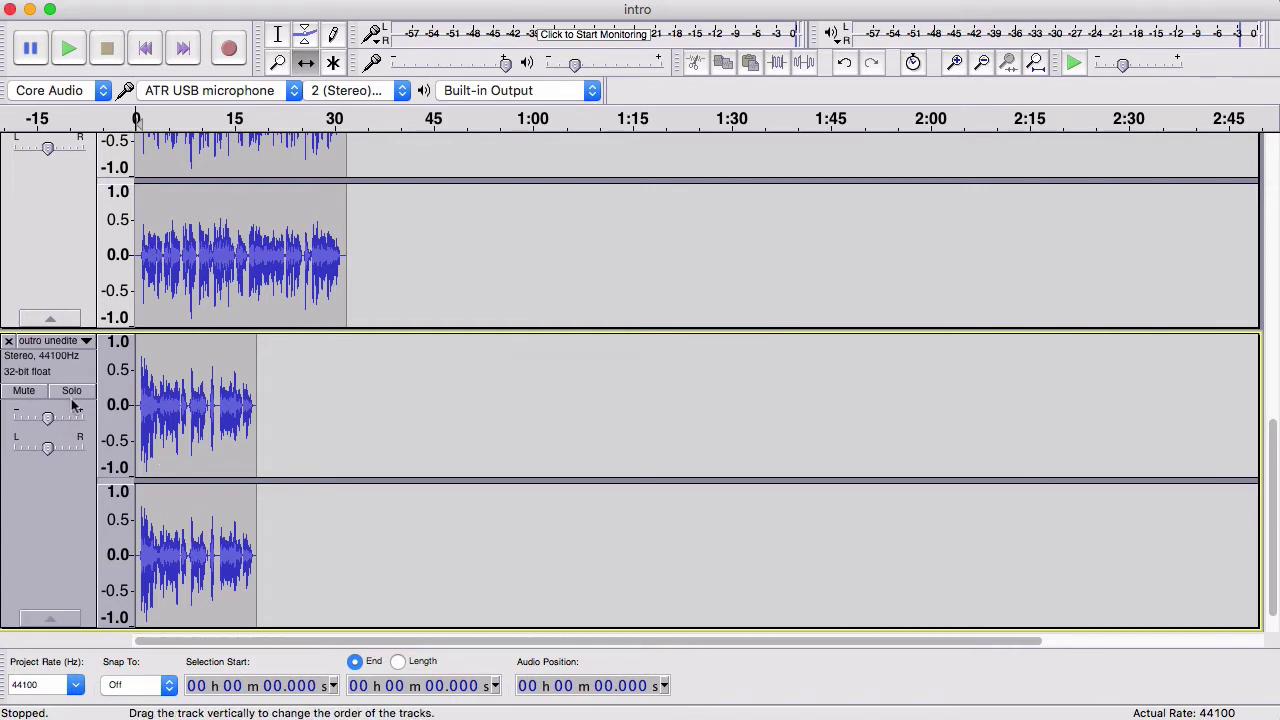
# Move the intro_music track to the top of the project.
pyautogui.scroll(1, 68, 392)
pyautogui.scroll(5, 68, 392)
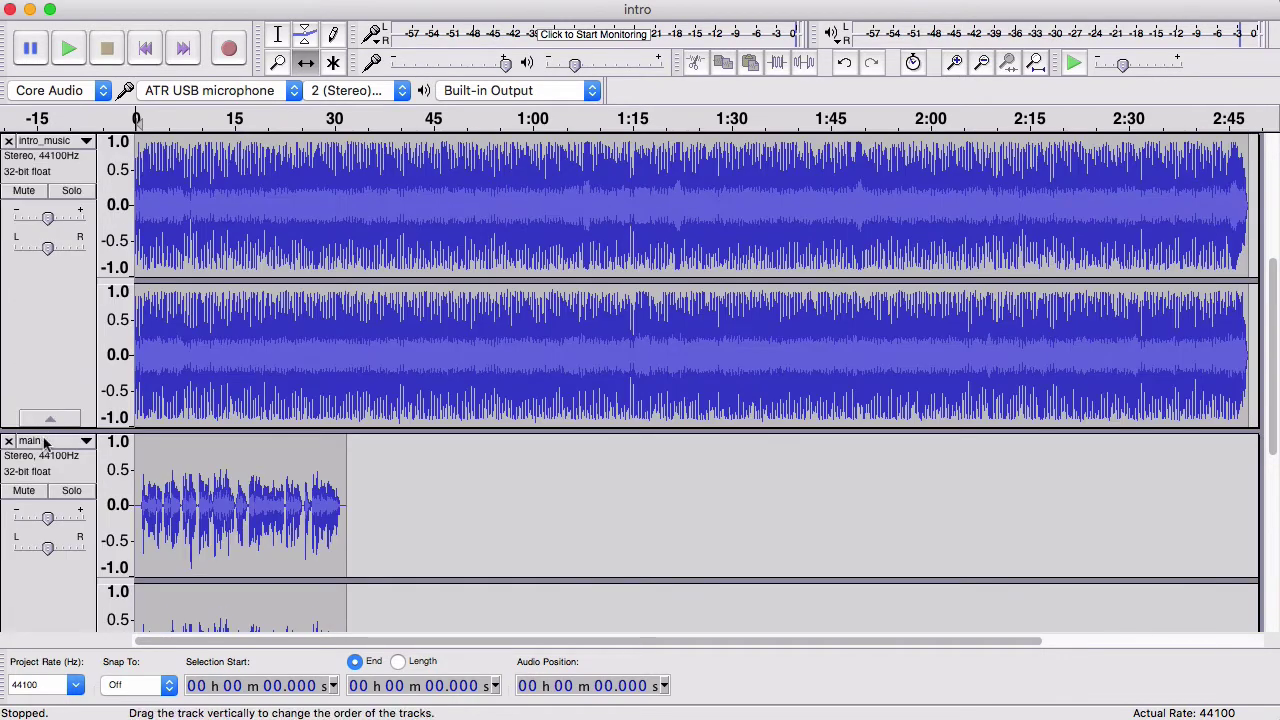
pyautogui.scroll(8, 62, 335)
pyautogui.scroll(2, 62, 335)
pyautogui.scroll(8, 62, 335)
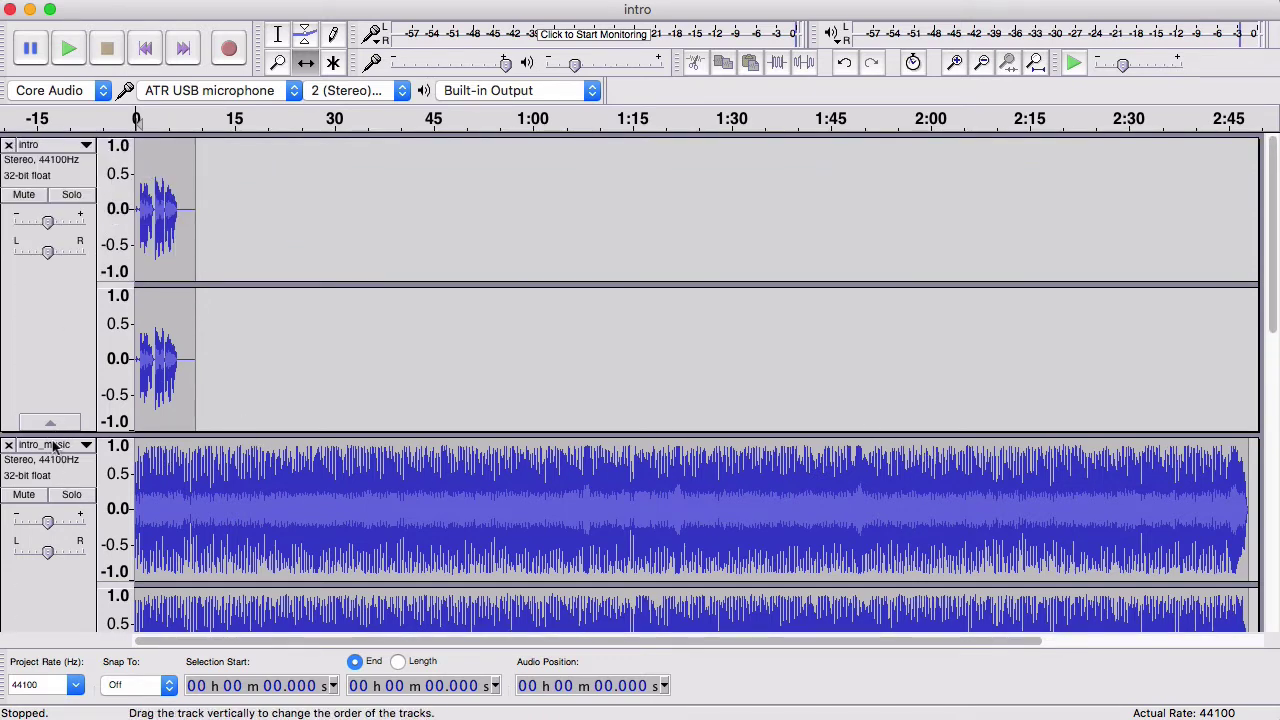
pyautogui.scroll(-3, 22, 585)
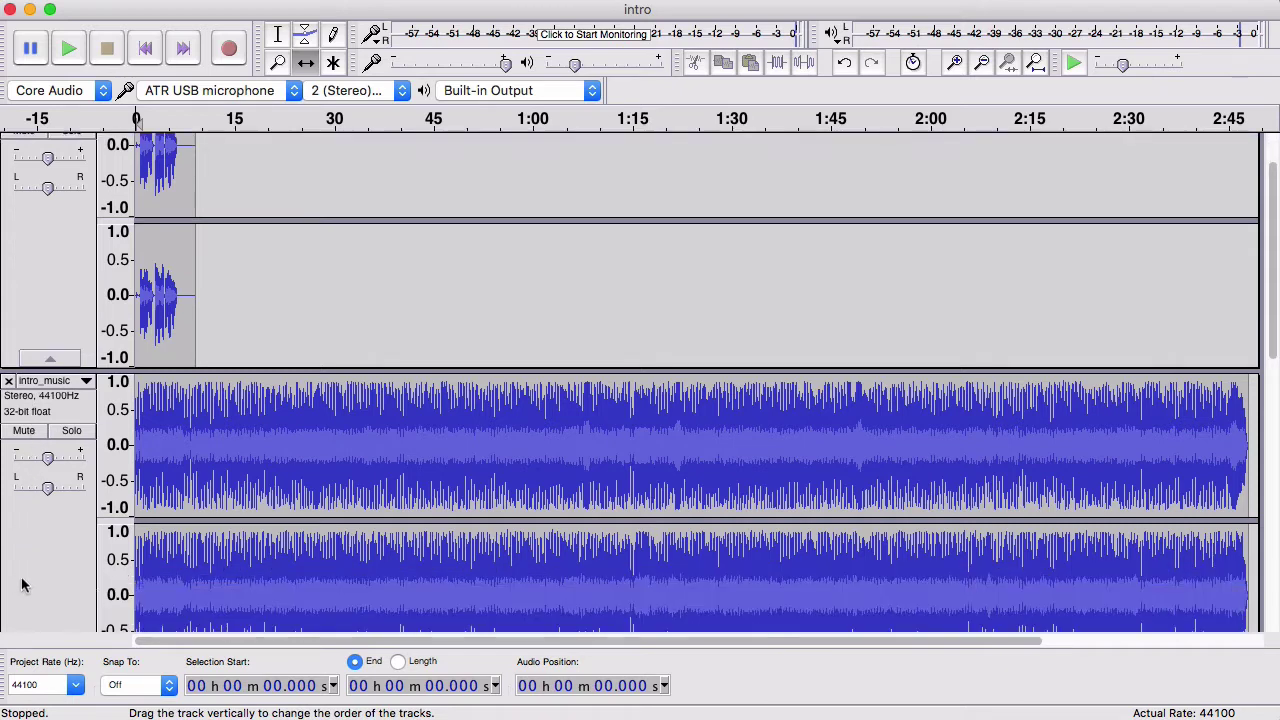
pyautogui.scroll(-3, 22, 585)
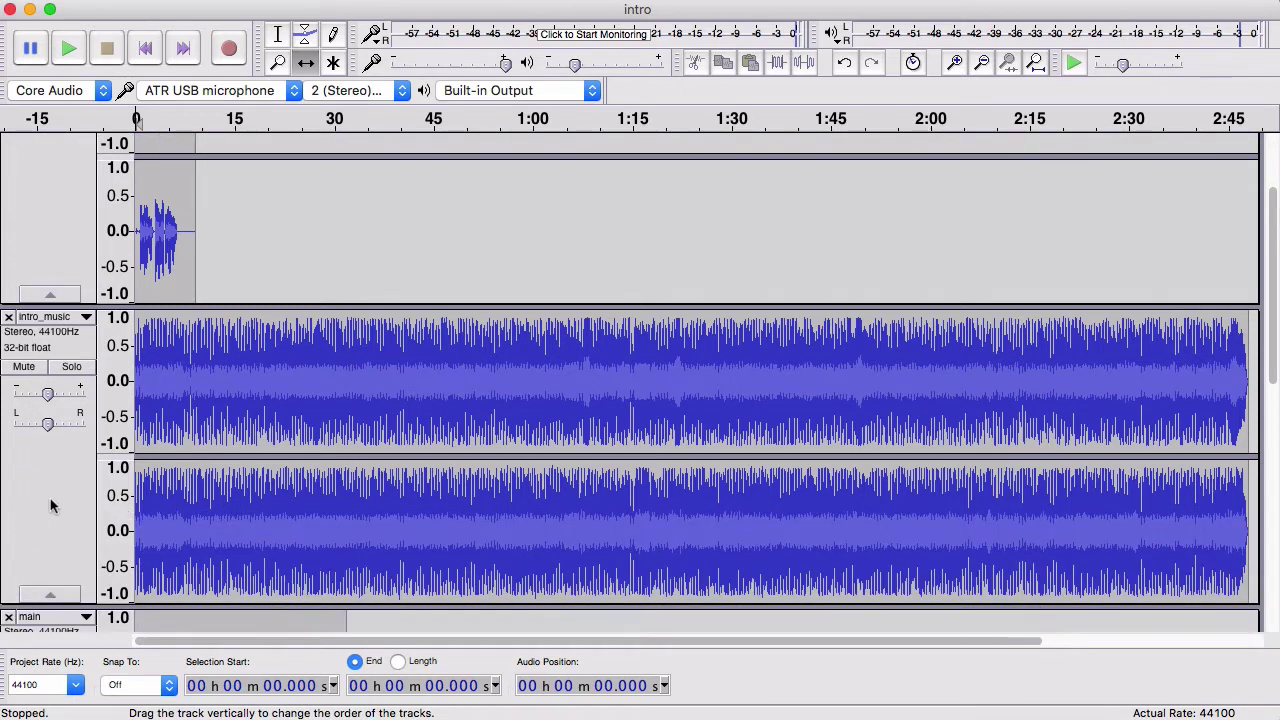
pyautogui.scroll(3, 50, 505)
pyautogui.scroll(3, 50, 505)
pyautogui.moveTo(36, 611); pyautogui.dragTo(67, 232)
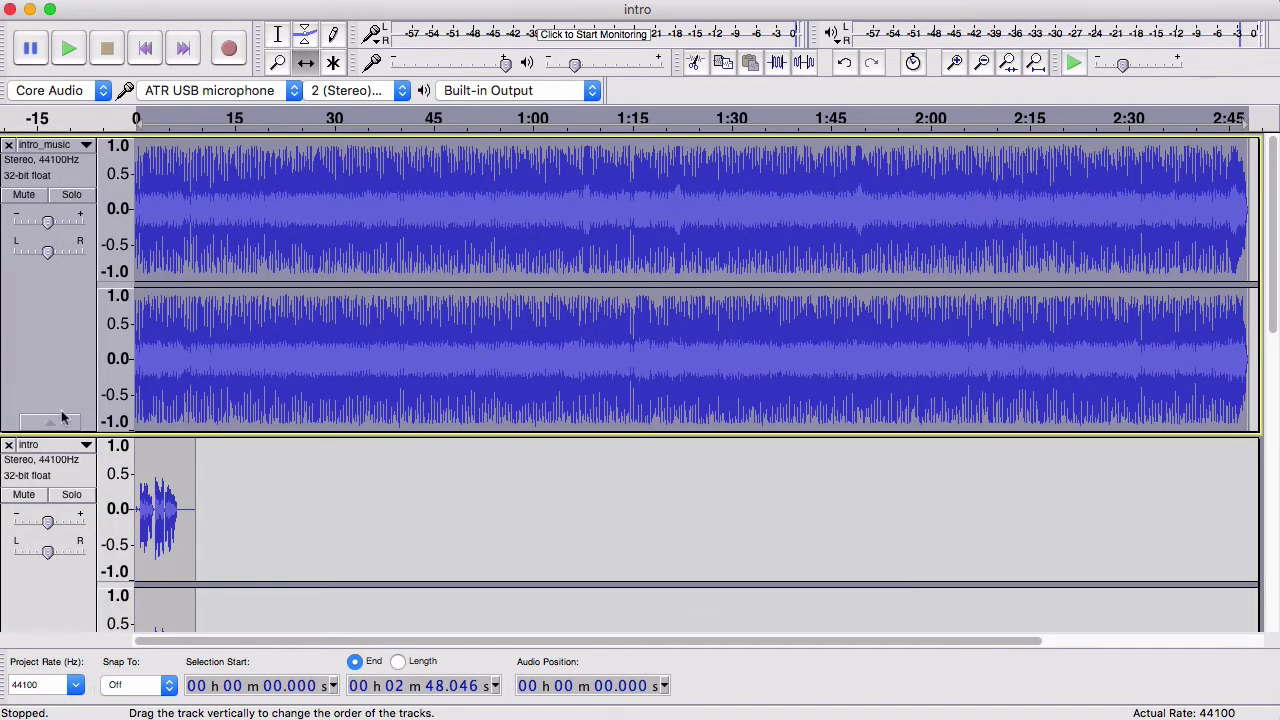
# Slide the intro clip a few seconds into the music and the main clip after it.
pyautogui.scroll(-2, 186, 489)
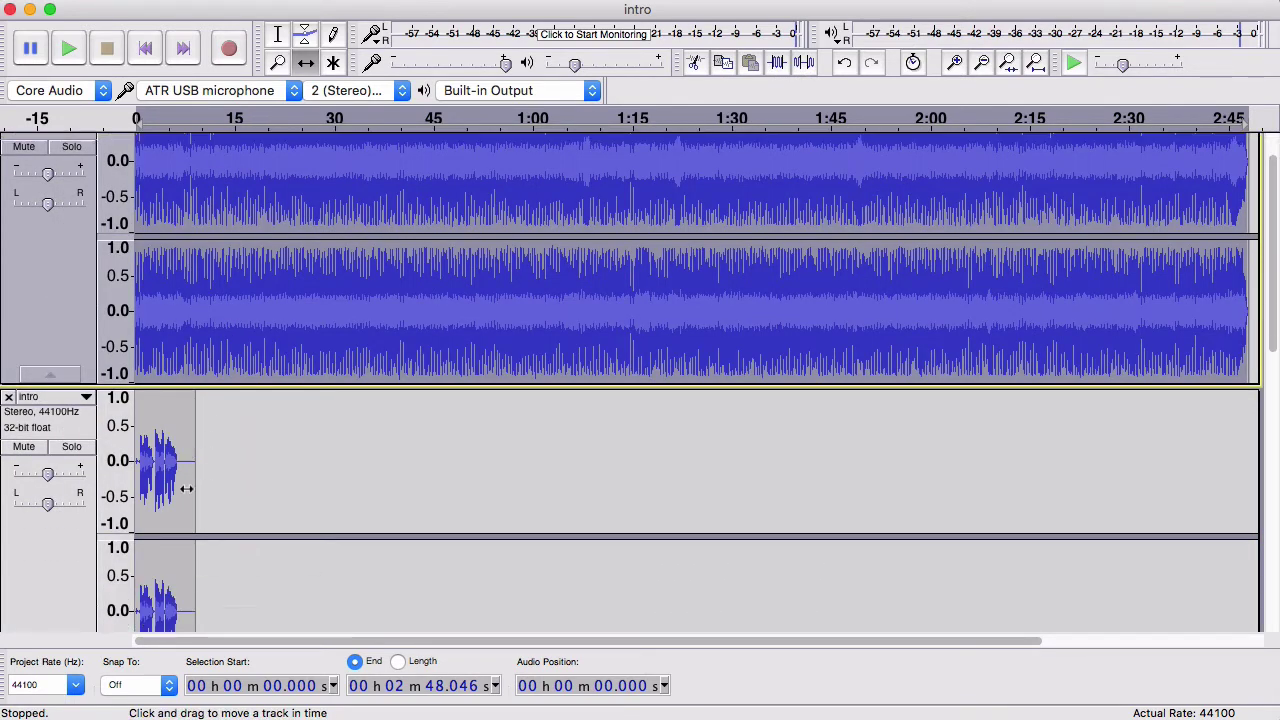
pyautogui.scroll(-2, 186, 489)
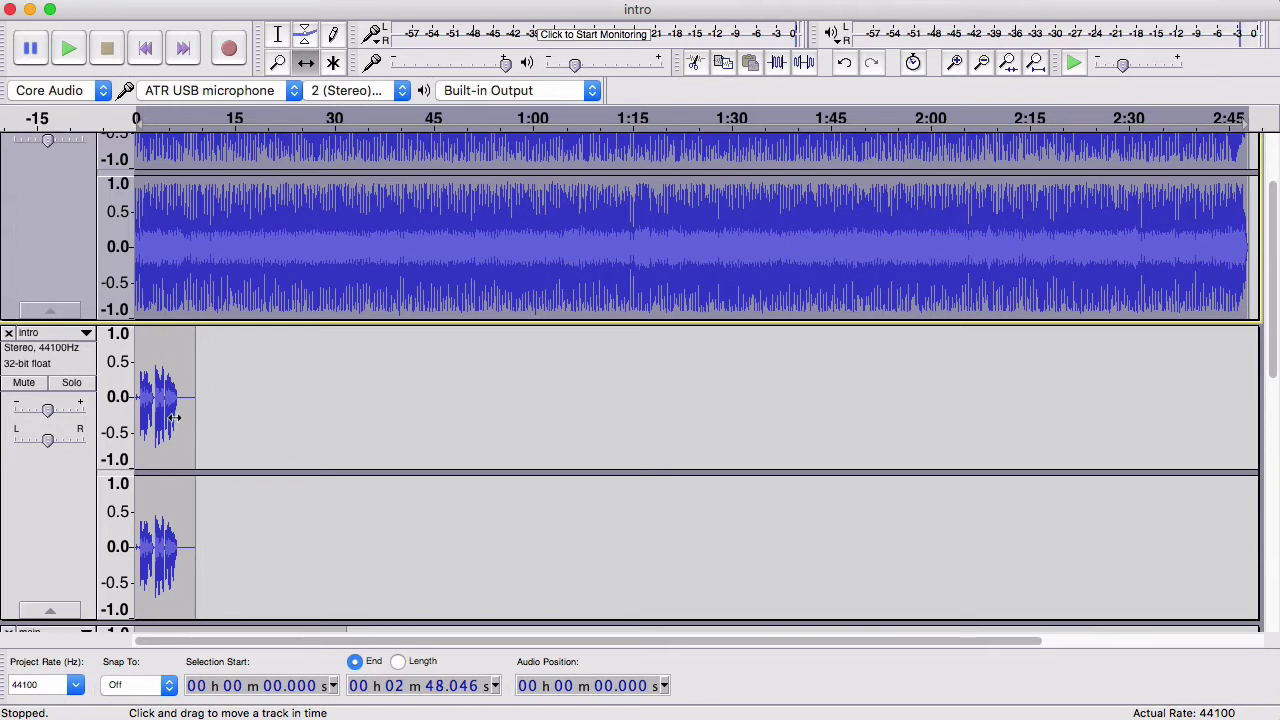
pyautogui.moveTo(174, 417); pyautogui.dragTo(206, 417)
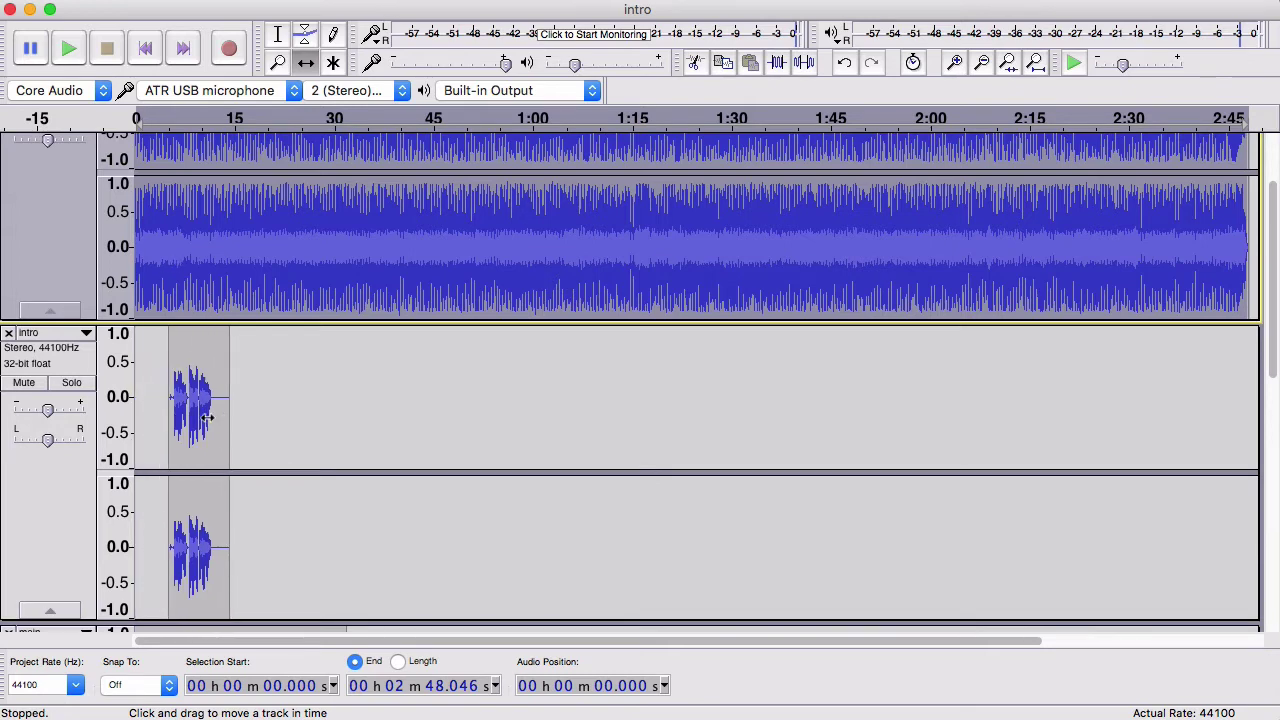
pyautogui.scroll(-5, 269, 439)
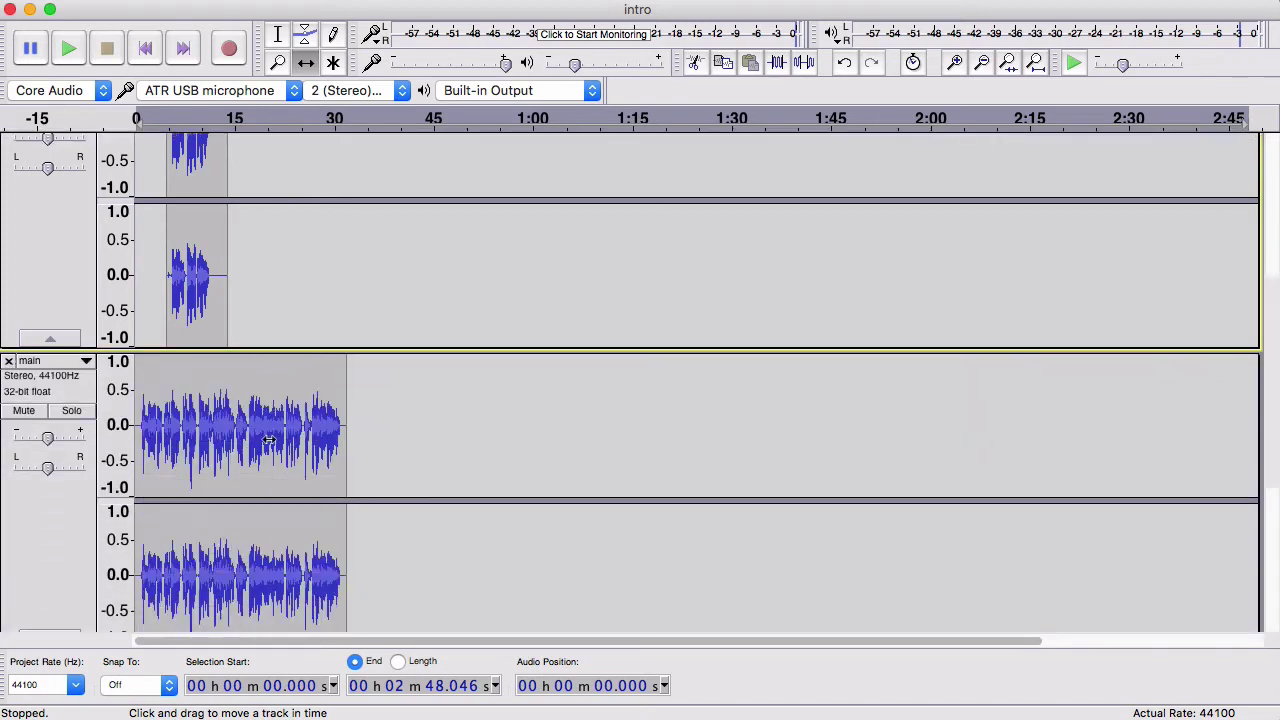
pyautogui.moveTo(219, 410); pyautogui.dragTo(288, 409)
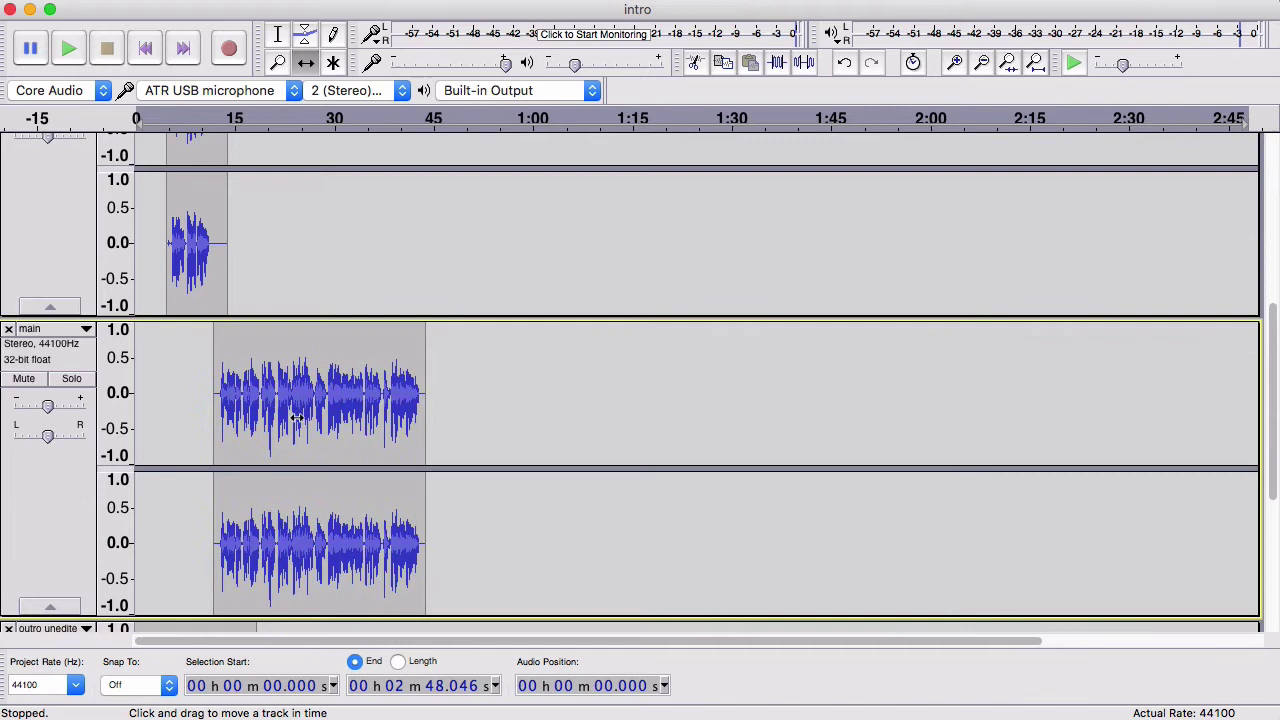
# Slide the outro clip to start right after the main clip ends.
pyautogui.scroll(-2, 290, 415)
pyautogui.scroll(-3, 290, 415)
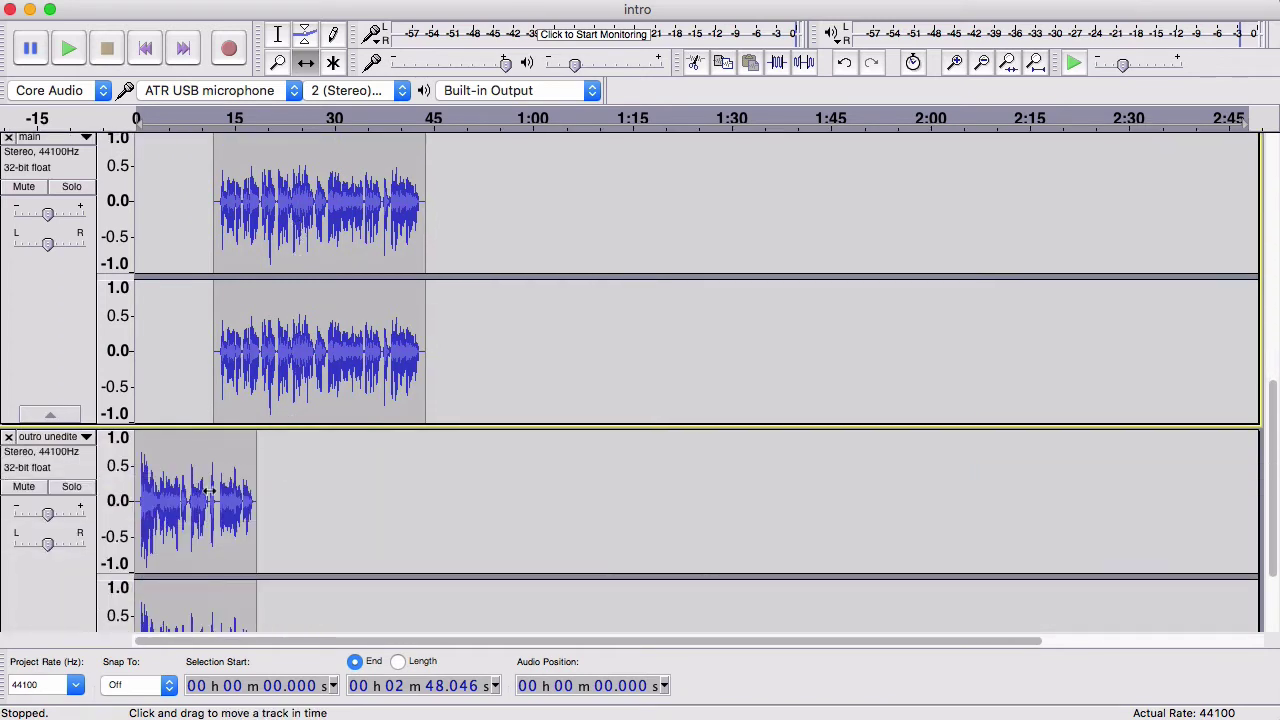
pyautogui.moveTo(209, 491); pyautogui.dragTo(497, 504)
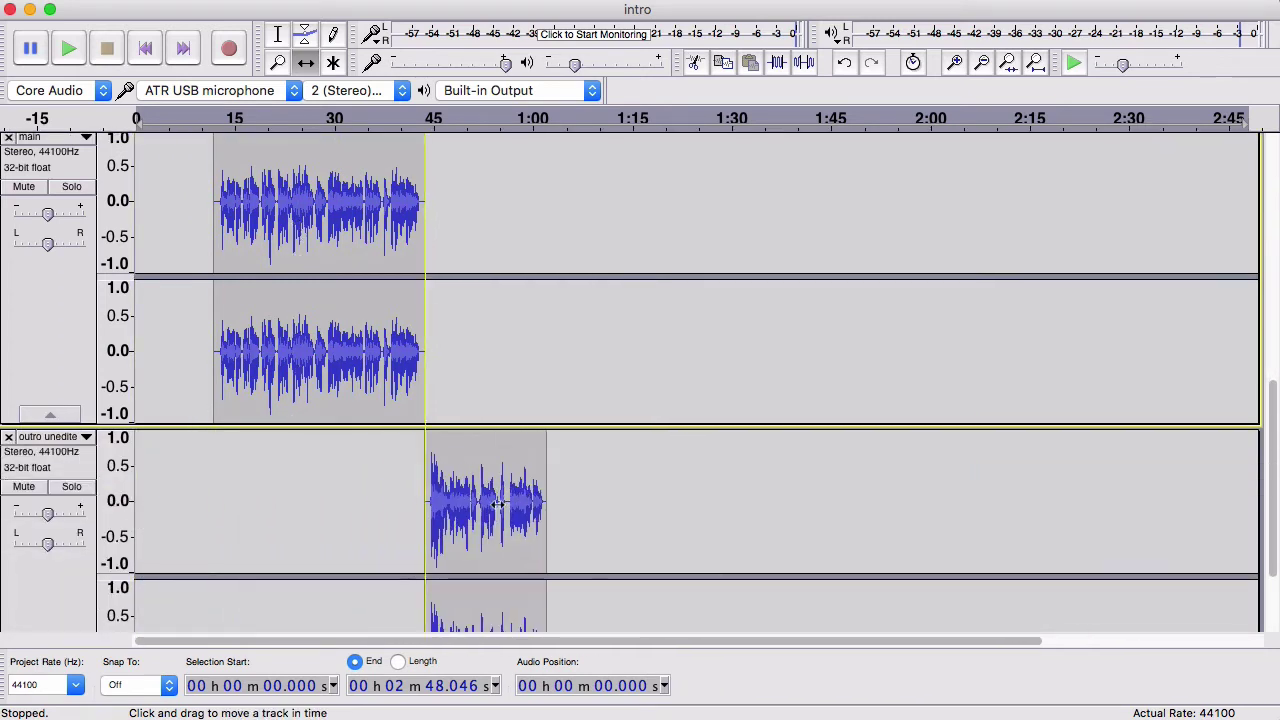
pyautogui.scroll(-2, 460, 506)
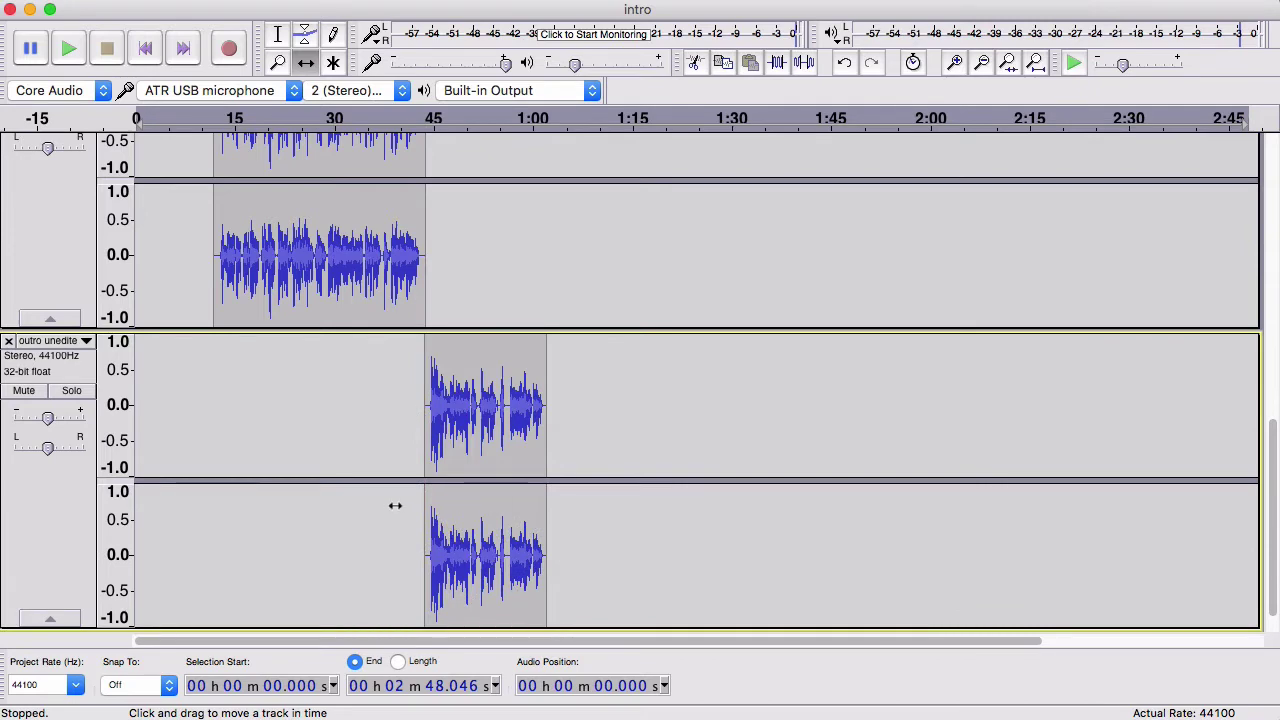
pyautogui.scroll(10, 394, 506)
pyautogui.scroll(1, 395, 507)
pyautogui.scroll(-2, 395, 506)
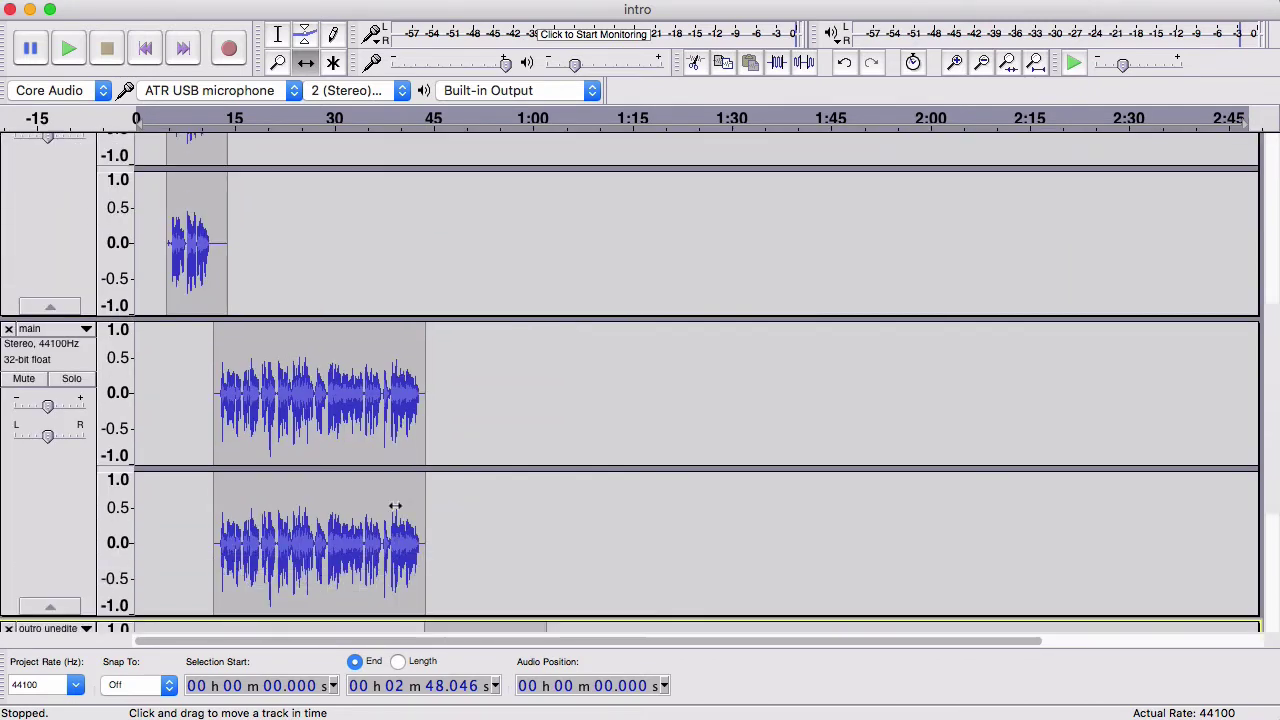
pyautogui.scroll(8, 395, 506)
pyautogui.scroll(2, 395, 506)
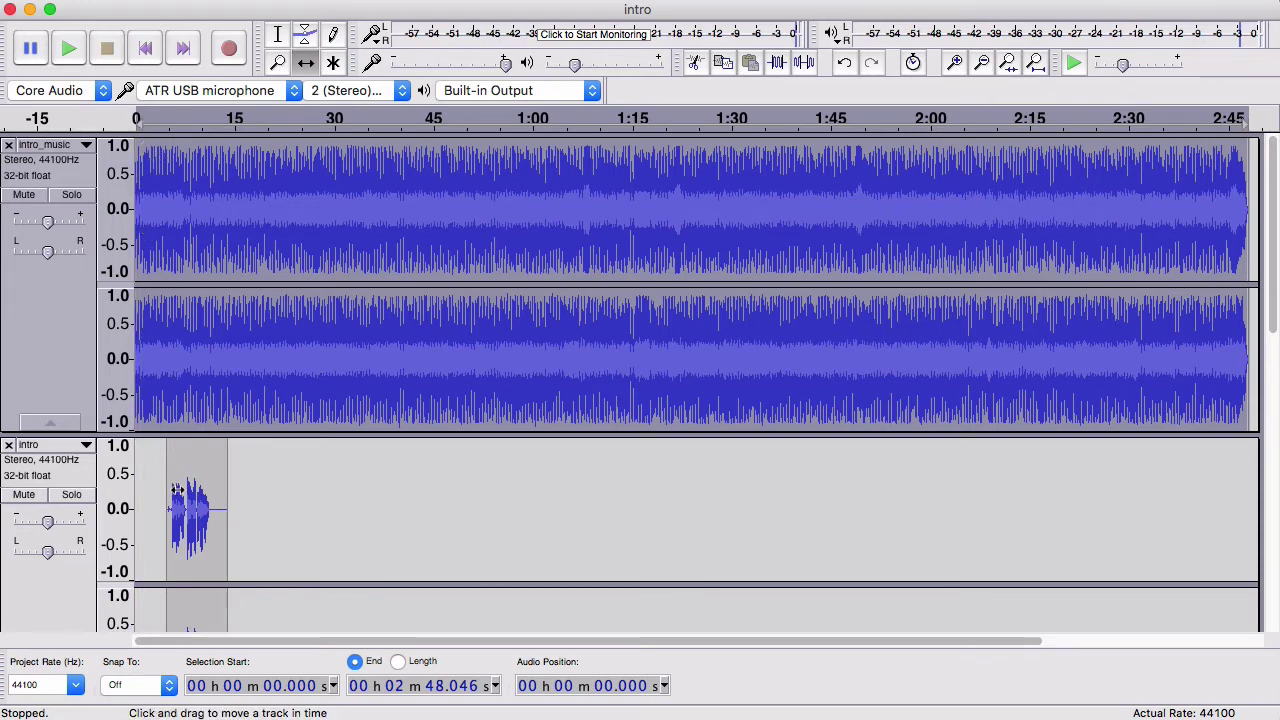
# Lower the intro_music envelope slightly, add a point near its start, and play back to check.
pyautogui.click(308, 38)
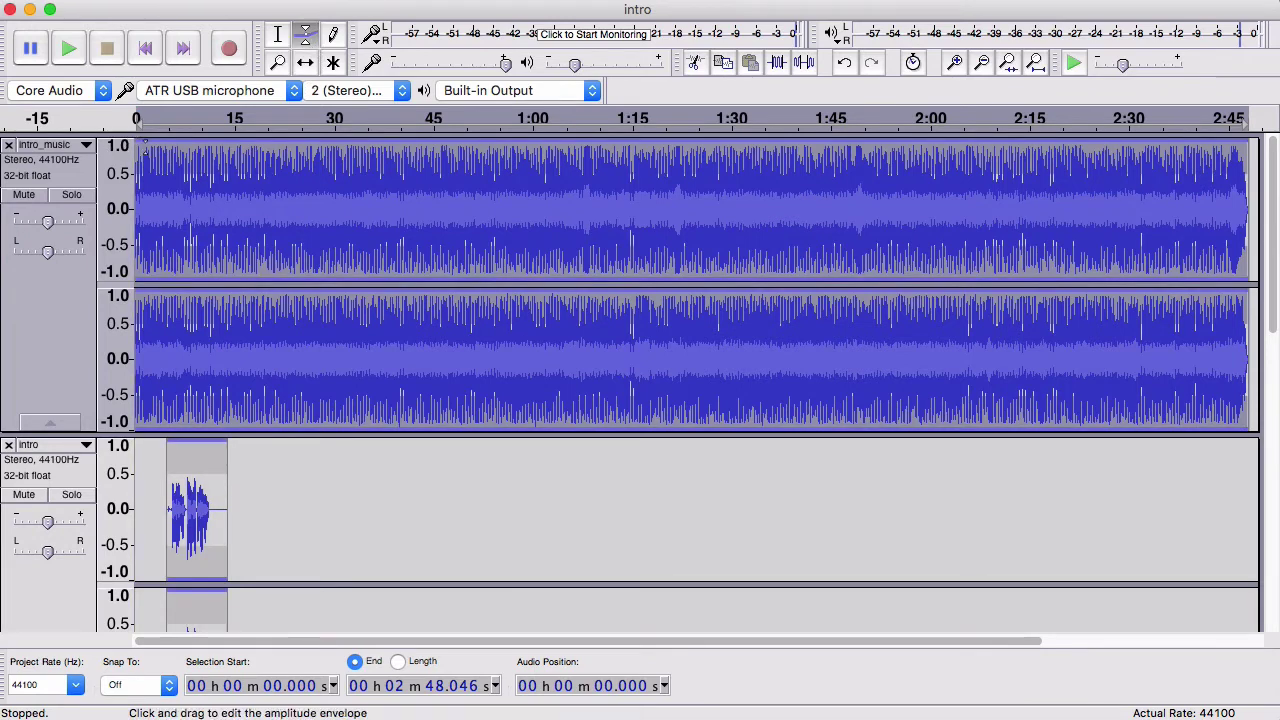
pyautogui.moveTo(142, 150); pyautogui.dragTo(142, 160)
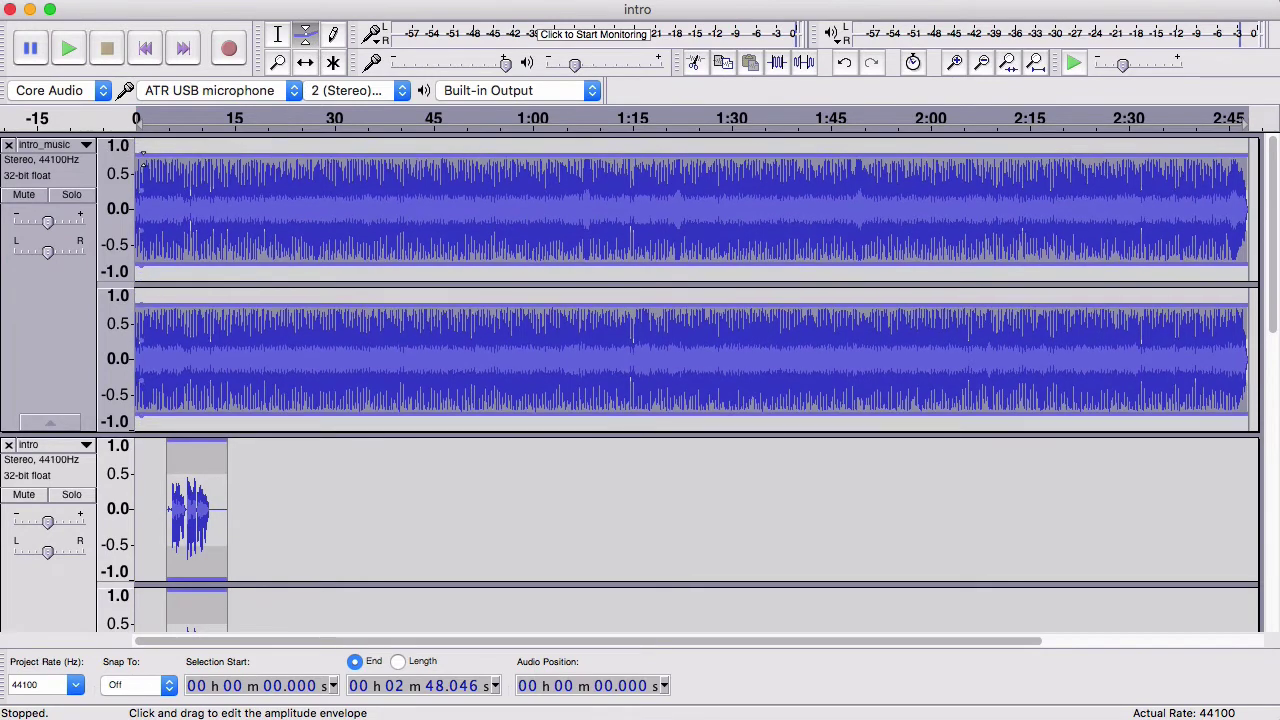
pyautogui.click(142, 158)
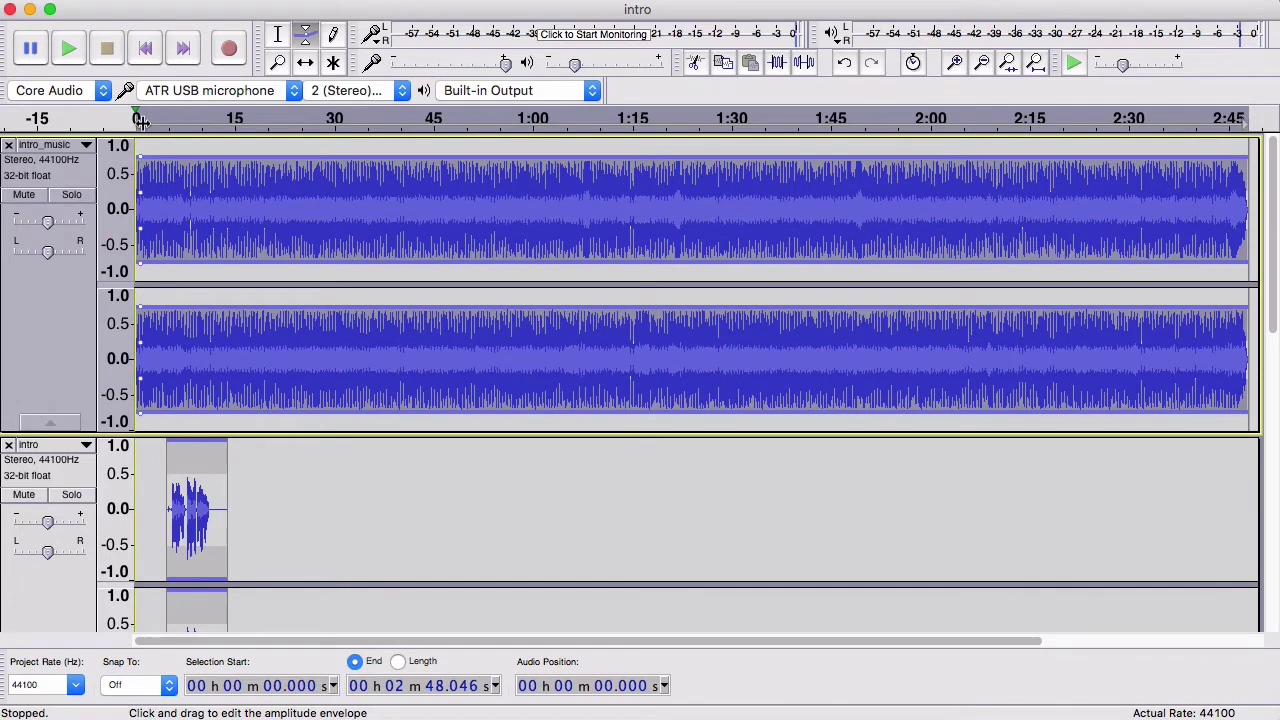
pyautogui.click(141, 121)
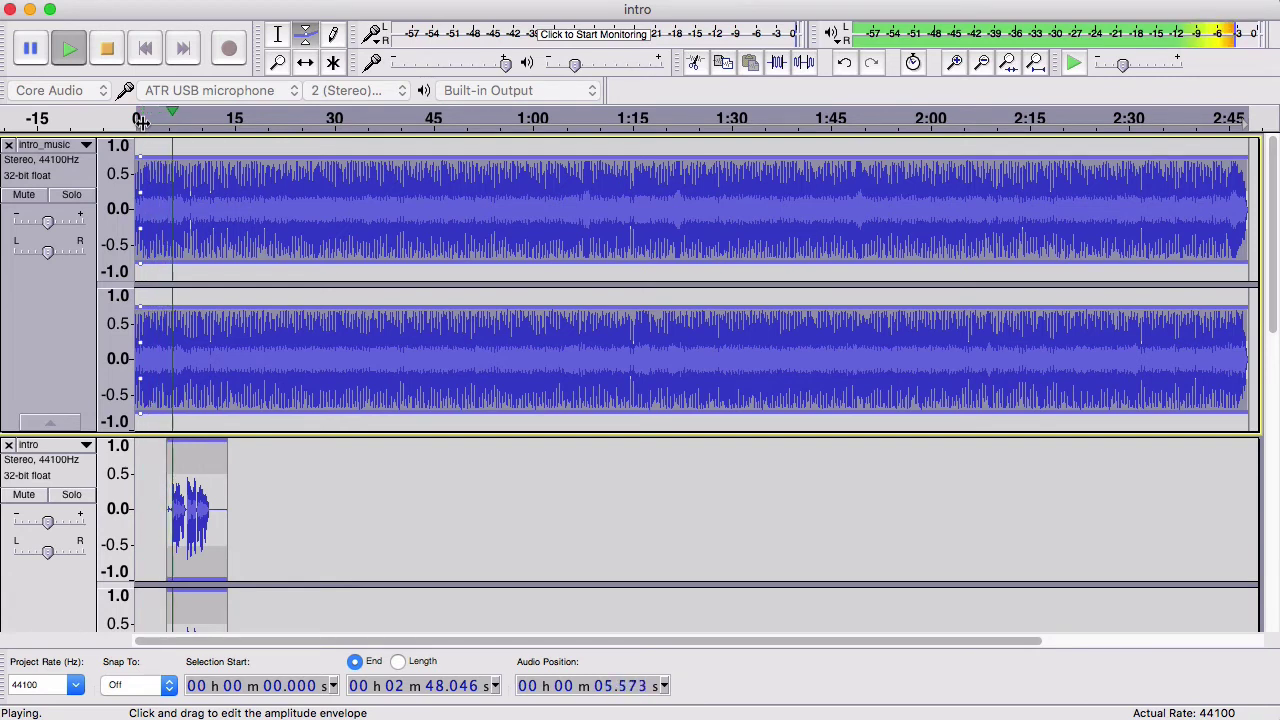
pyautogui.click(110, 52)
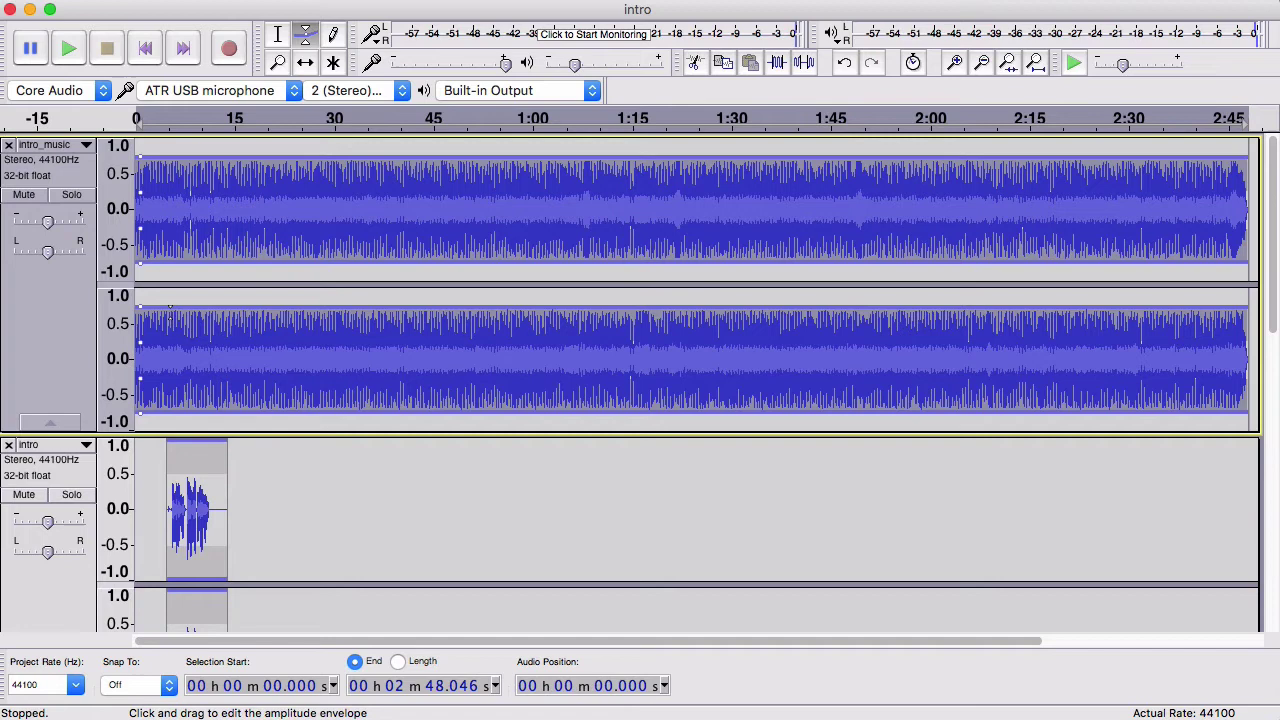
# Pull the intro_music envelope well down after its loud opening, checking by playback from about 2 s.
pyautogui.click(170, 305)
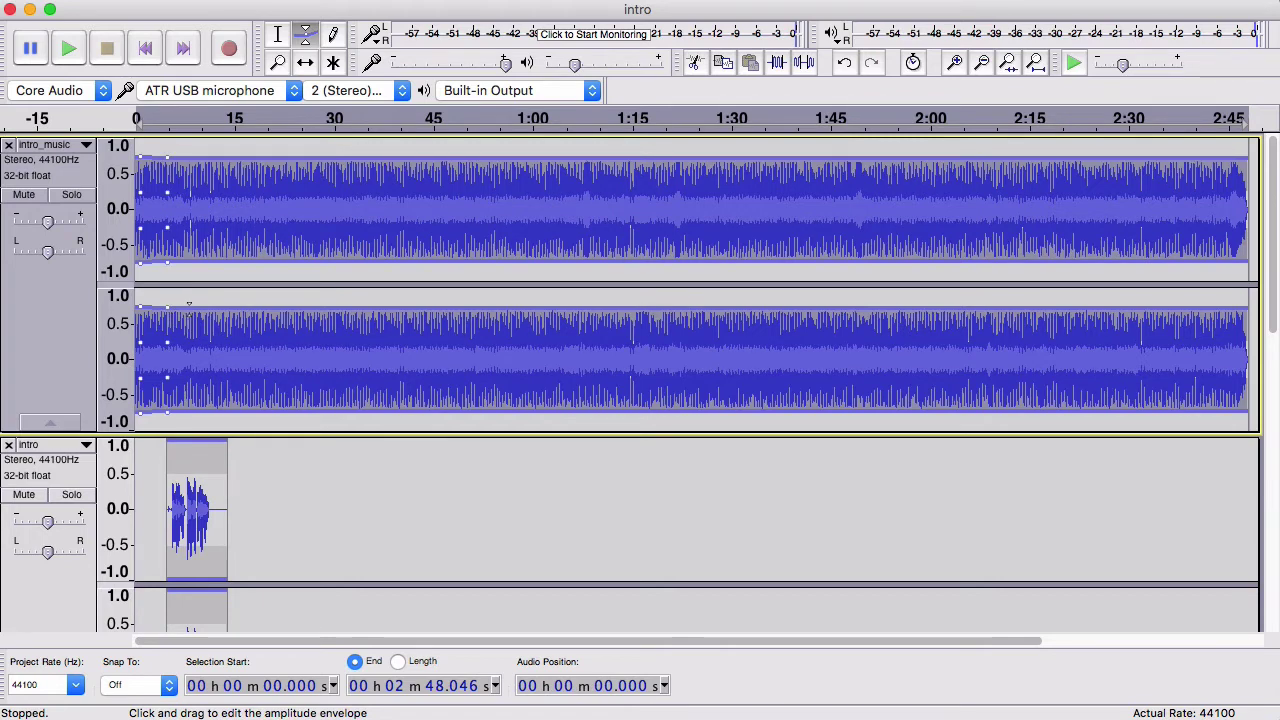
pyautogui.moveTo(187, 305)
pyautogui.mouseDown()
pyautogui.moveTo(182, 331)
pyautogui.moveTo(160, 304)
pyautogui.mouseUp()
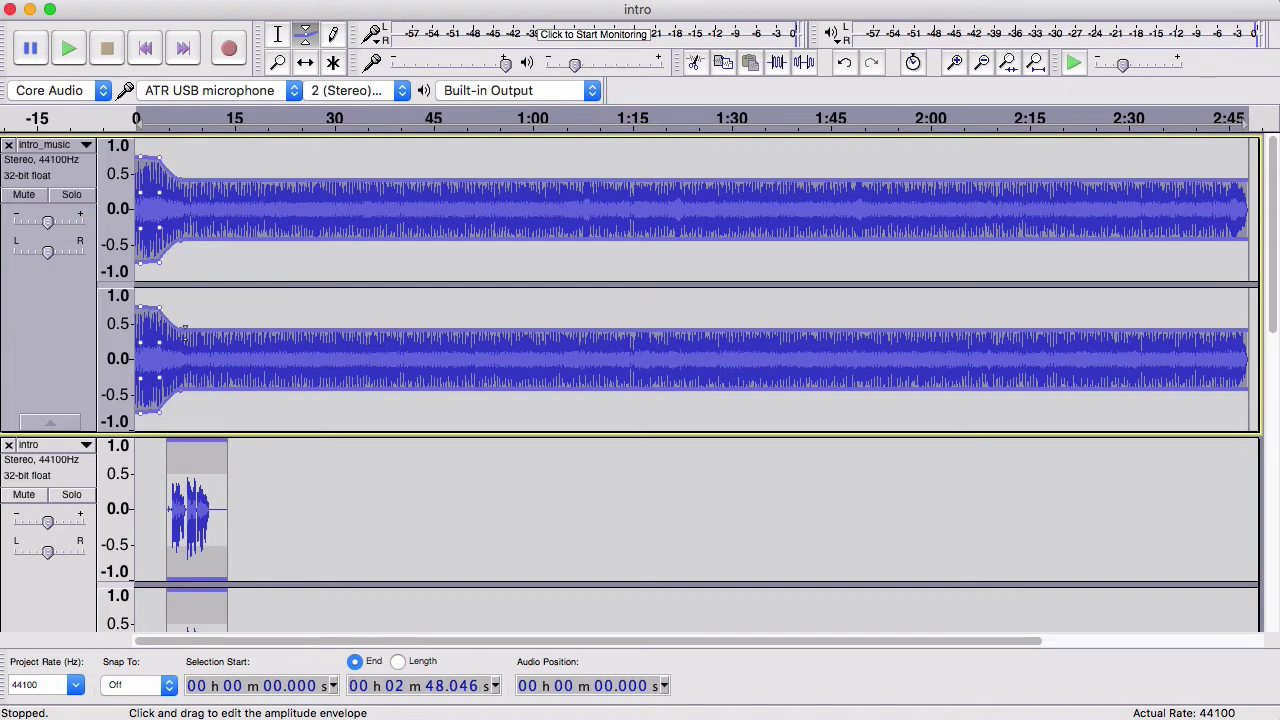
pyautogui.moveTo(184, 330); pyautogui.dragTo(184, 347)
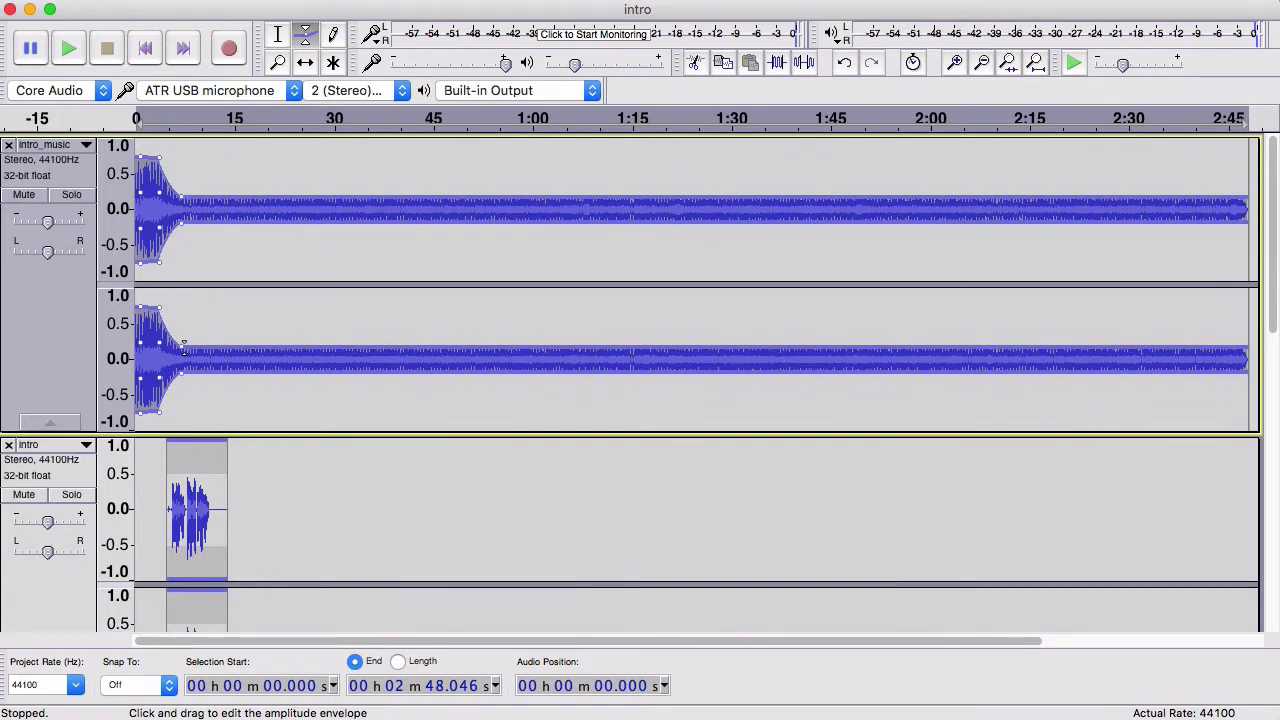
pyautogui.click(149, 118)
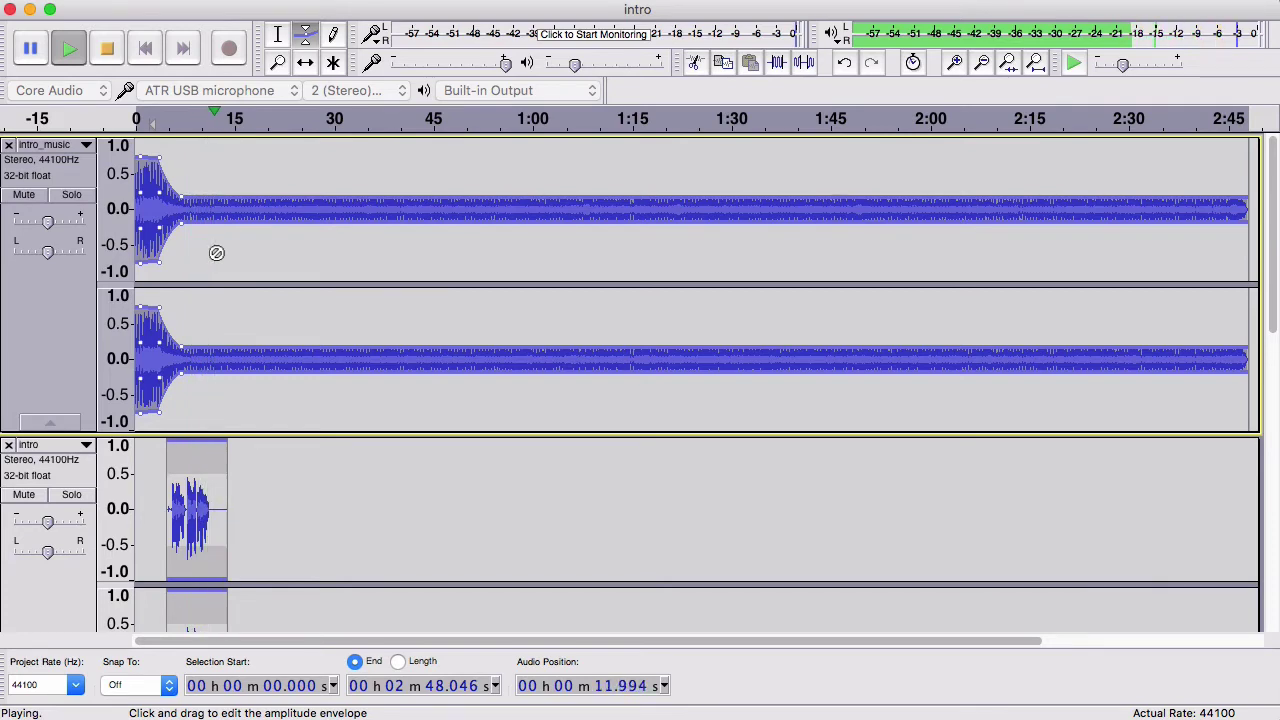
pyautogui.press('space')
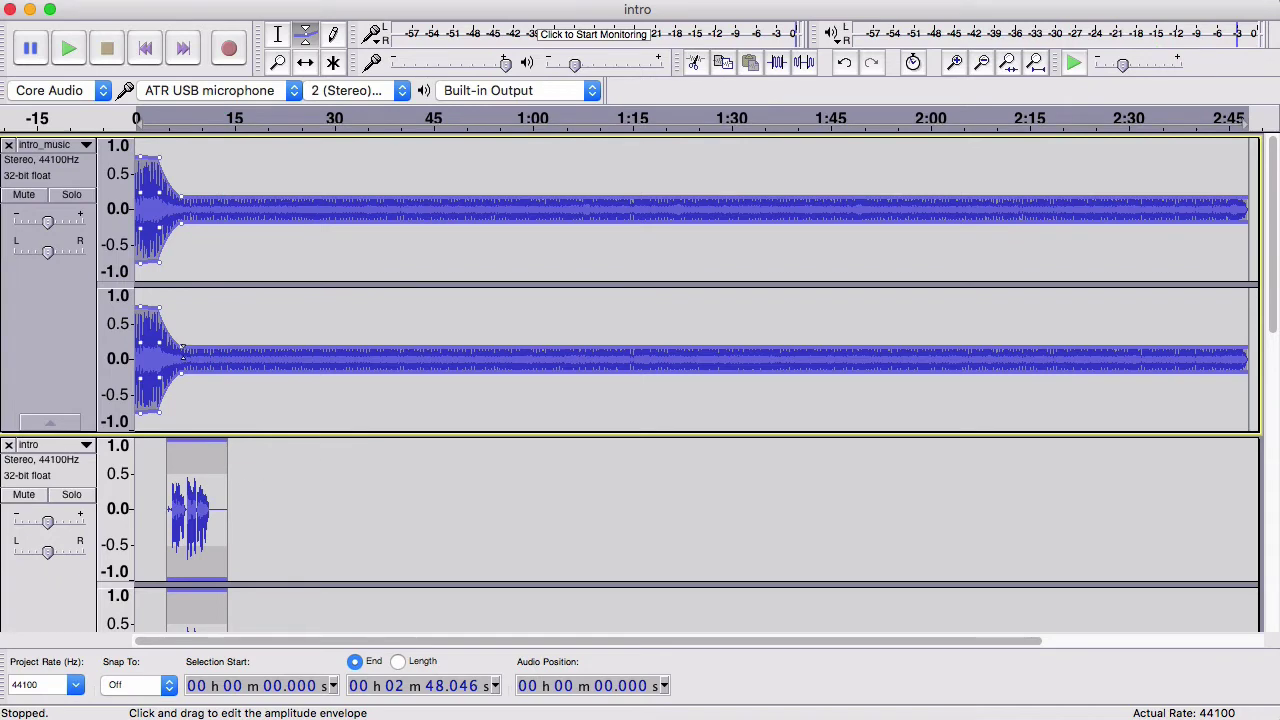
pyautogui.moveTo(184, 347); pyautogui.dragTo(186, 370)
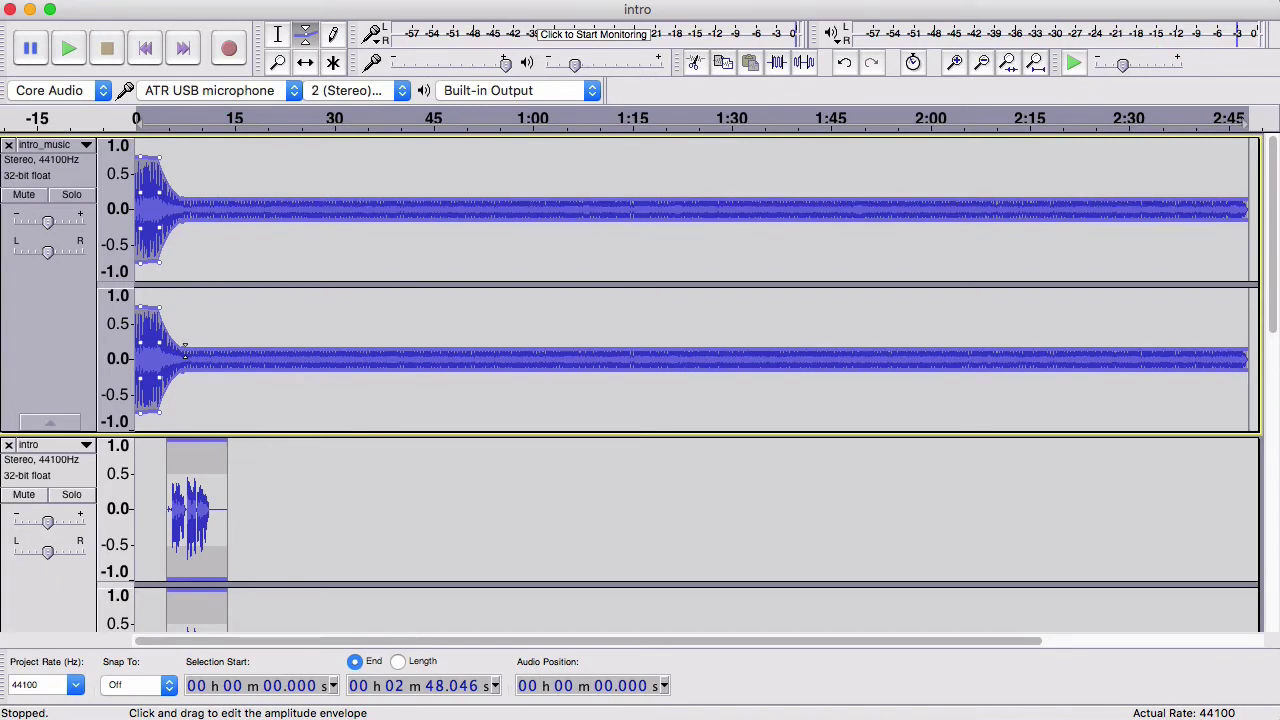
# With the Time Shift tool back on, play from about 2.5 s to check intro and main timing.
pyautogui.click(305, 62)
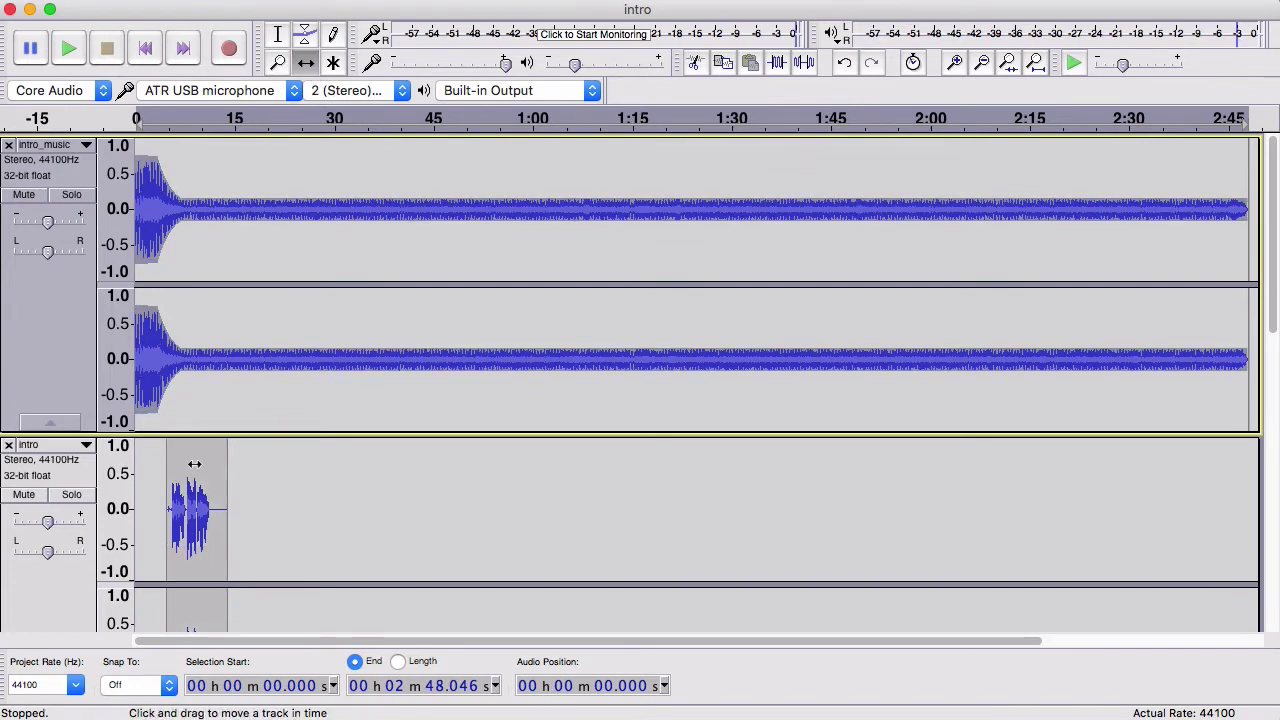
pyautogui.moveTo(194, 464); pyautogui.dragTo(191, 464)
pyautogui.scroll(-3, 191, 464)
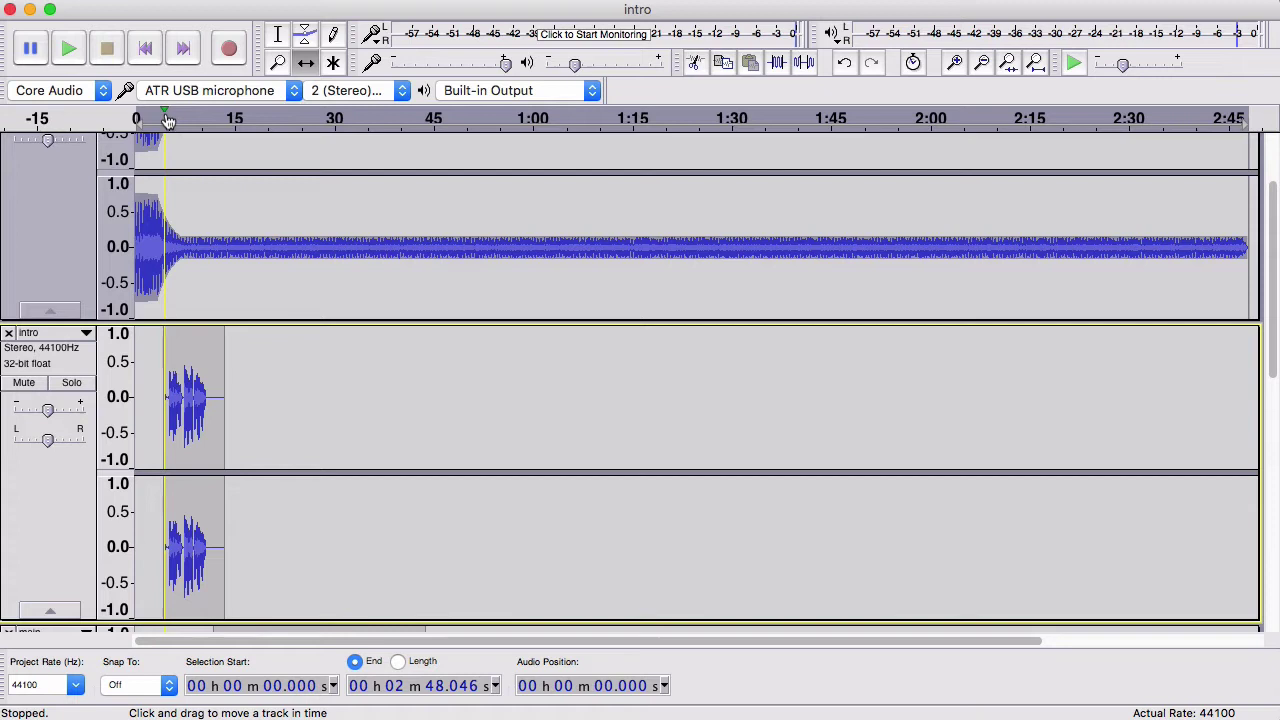
pyautogui.click(154, 118)
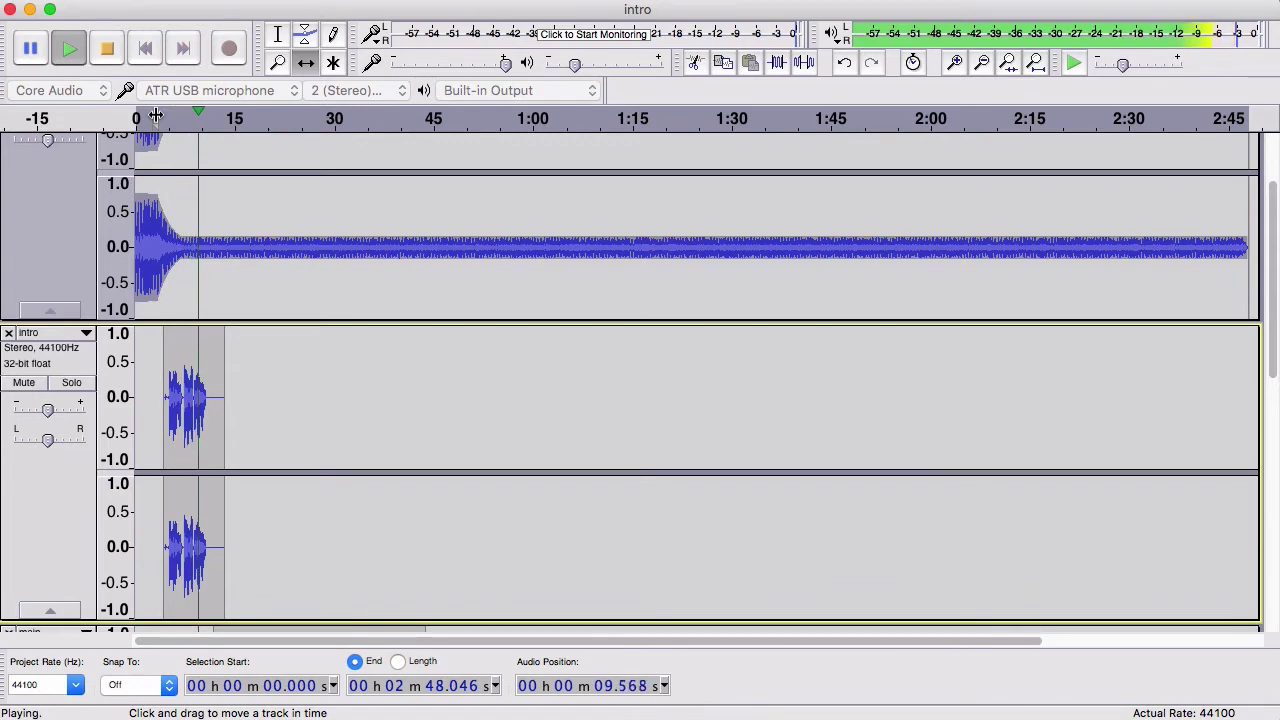
pyautogui.press('space')
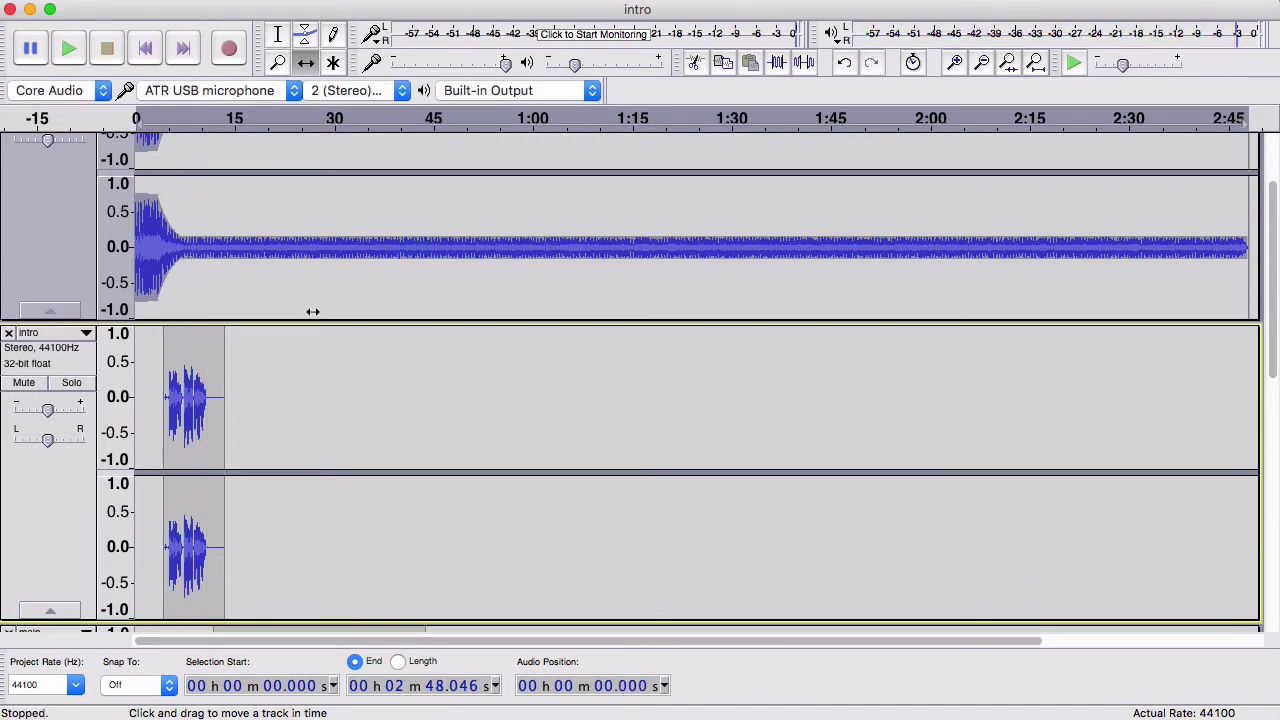
pyautogui.scroll(-5, 383, 293)
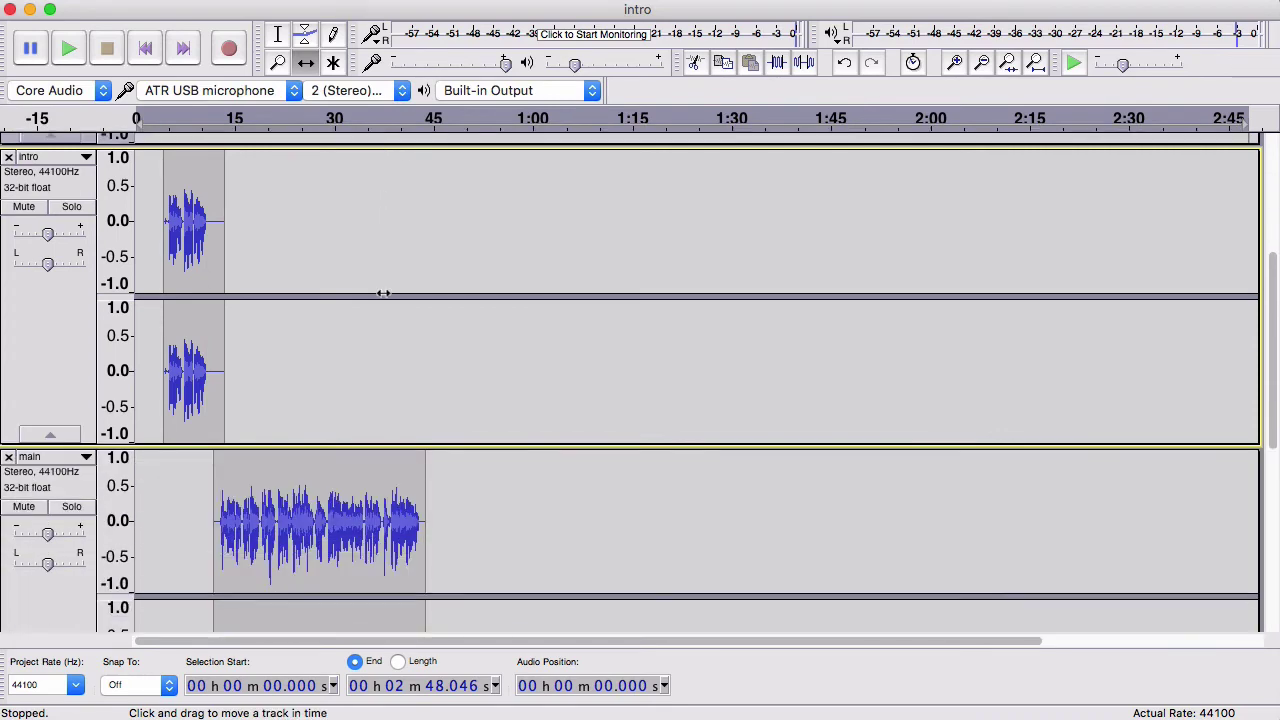
pyautogui.scroll(4, 383, 293)
pyautogui.scroll(-1, 242, 525)
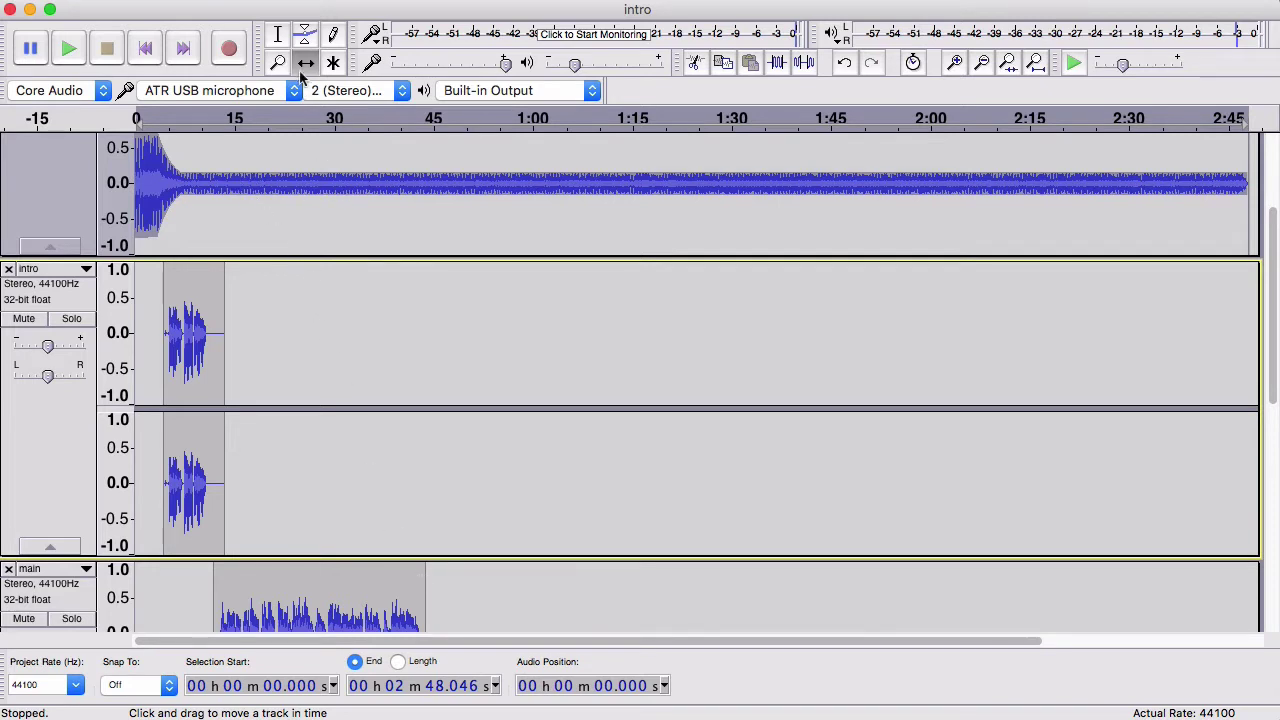
# Silence intro_music from about 13.4 s to 45.6 s.
pyautogui.click(280, 38)
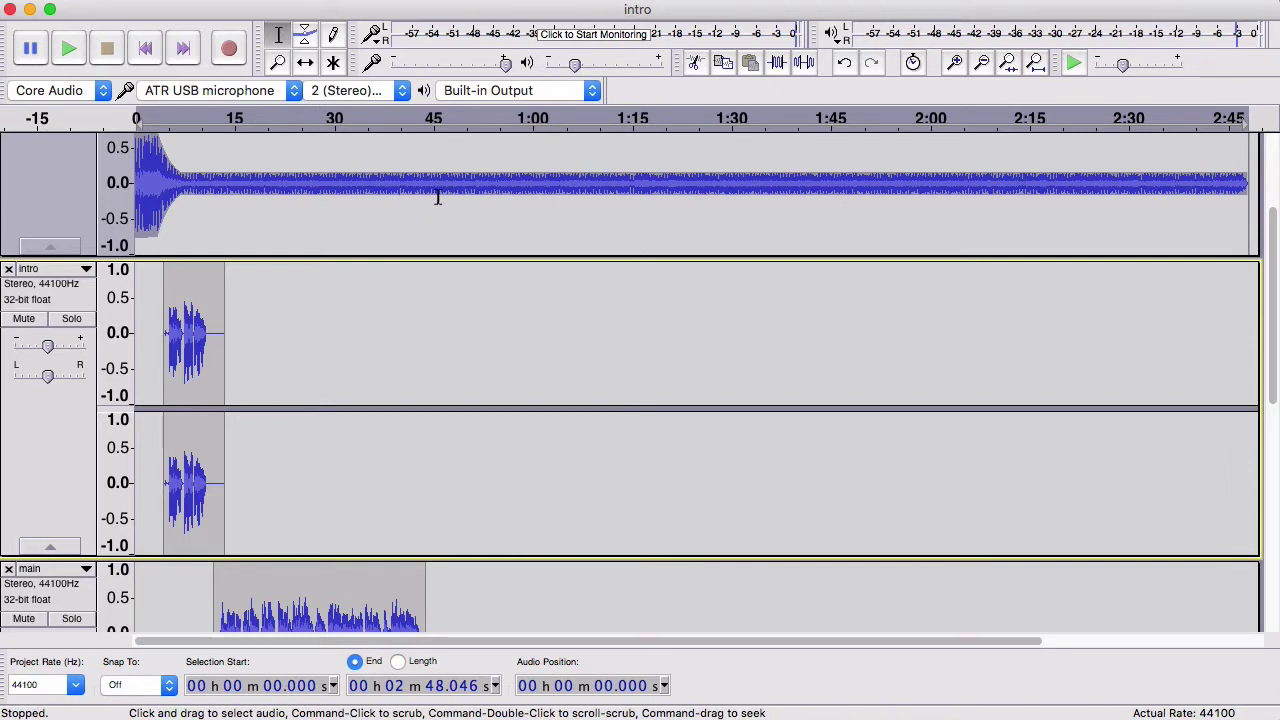
pyautogui.moveTo(438, 197); pyautogui.dragTo(227, 175)
pyautogui.scroll(4, 230, 176)
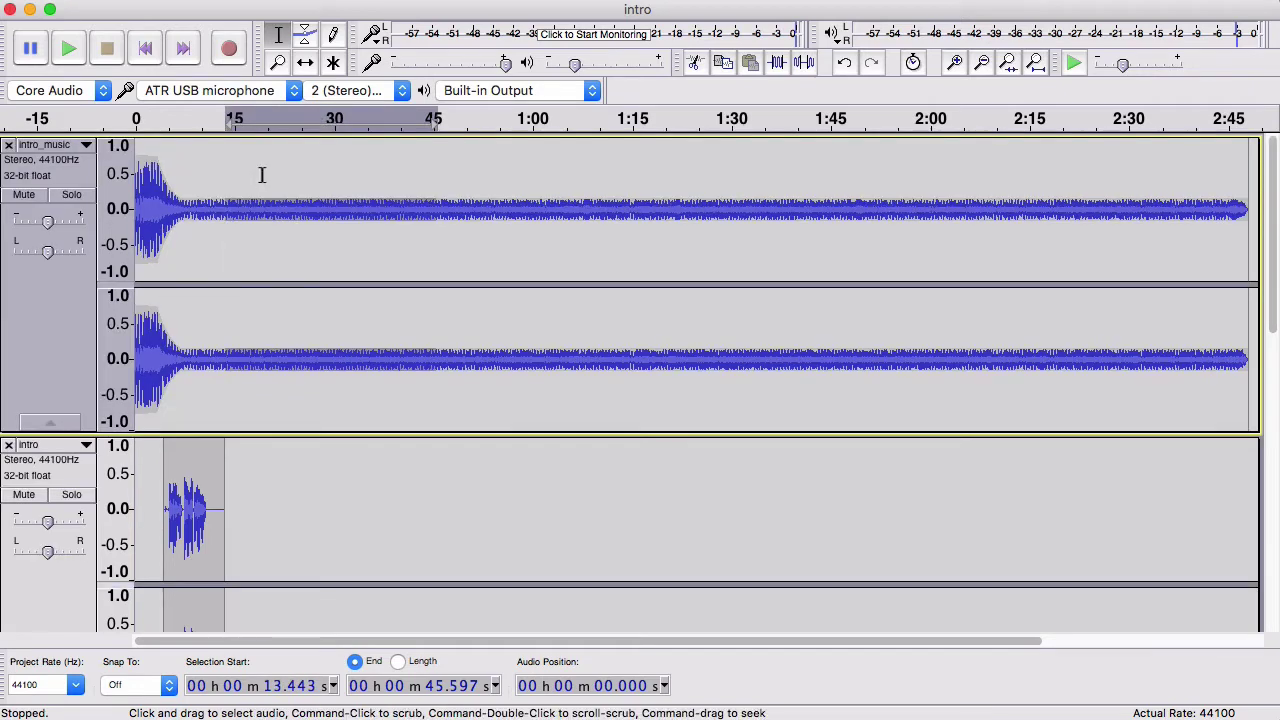
pyautogui.click(806, 74)
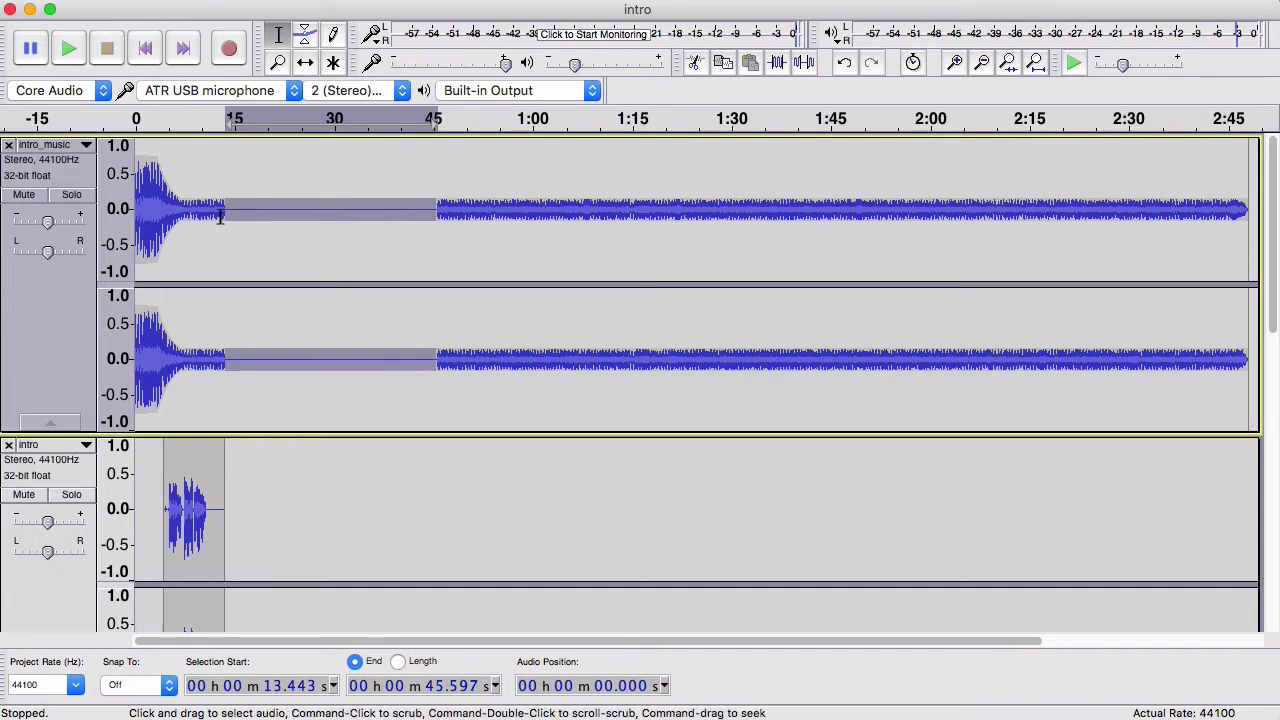
# Fade out intro_music over 11.9–13.4 s and play the mix from the start.
pyautogui.moveTo(217, 218); pyautogui.dragTo(224, 220)
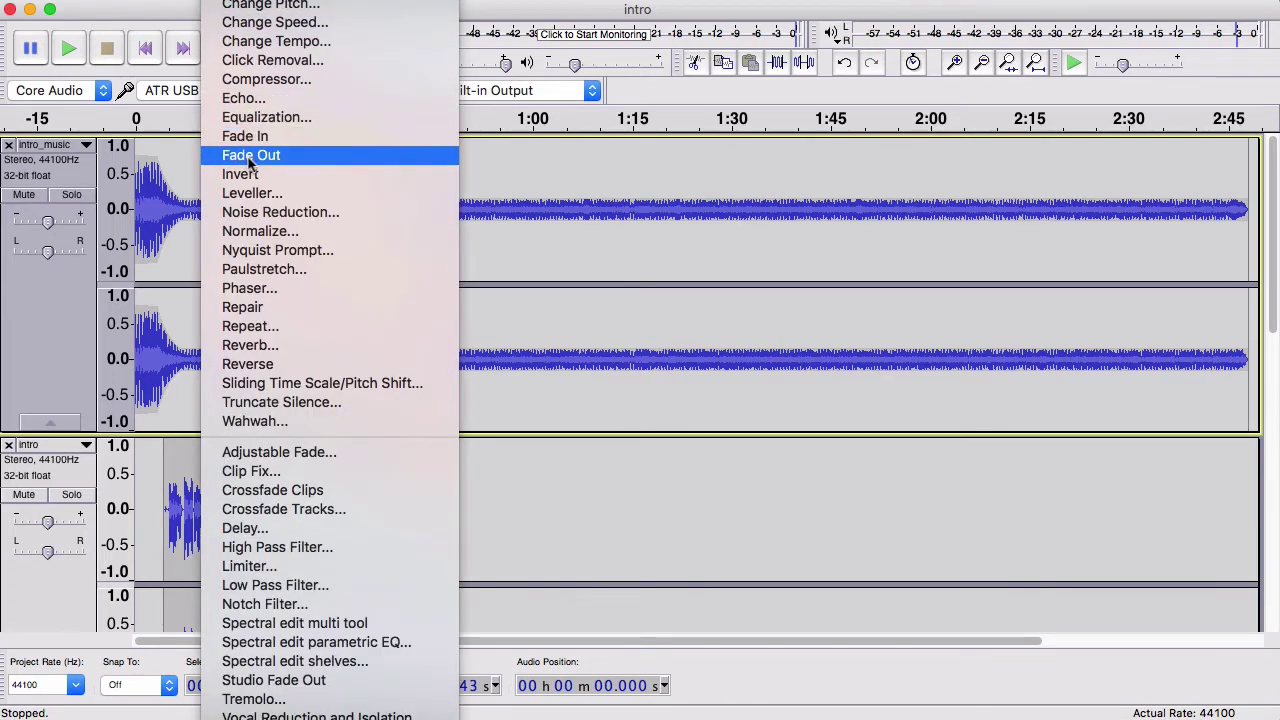
pyautogui.click(250, 155)
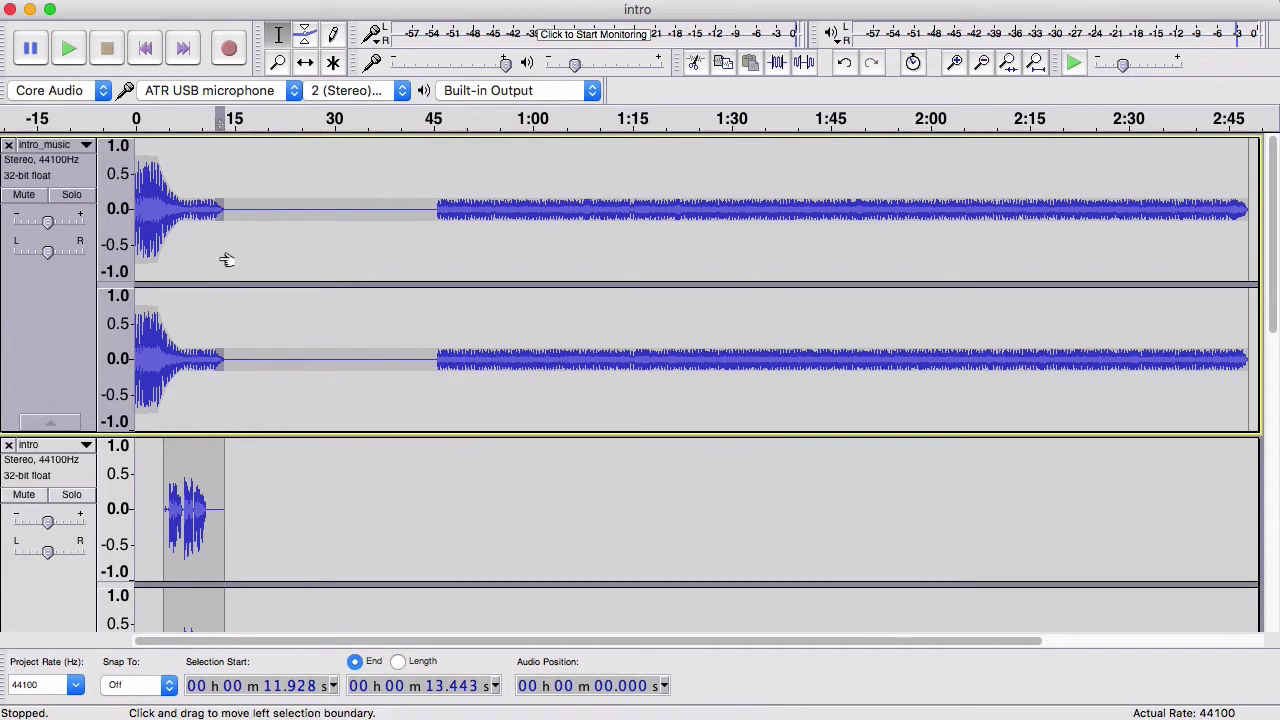
pyautogui.click(153, 128)
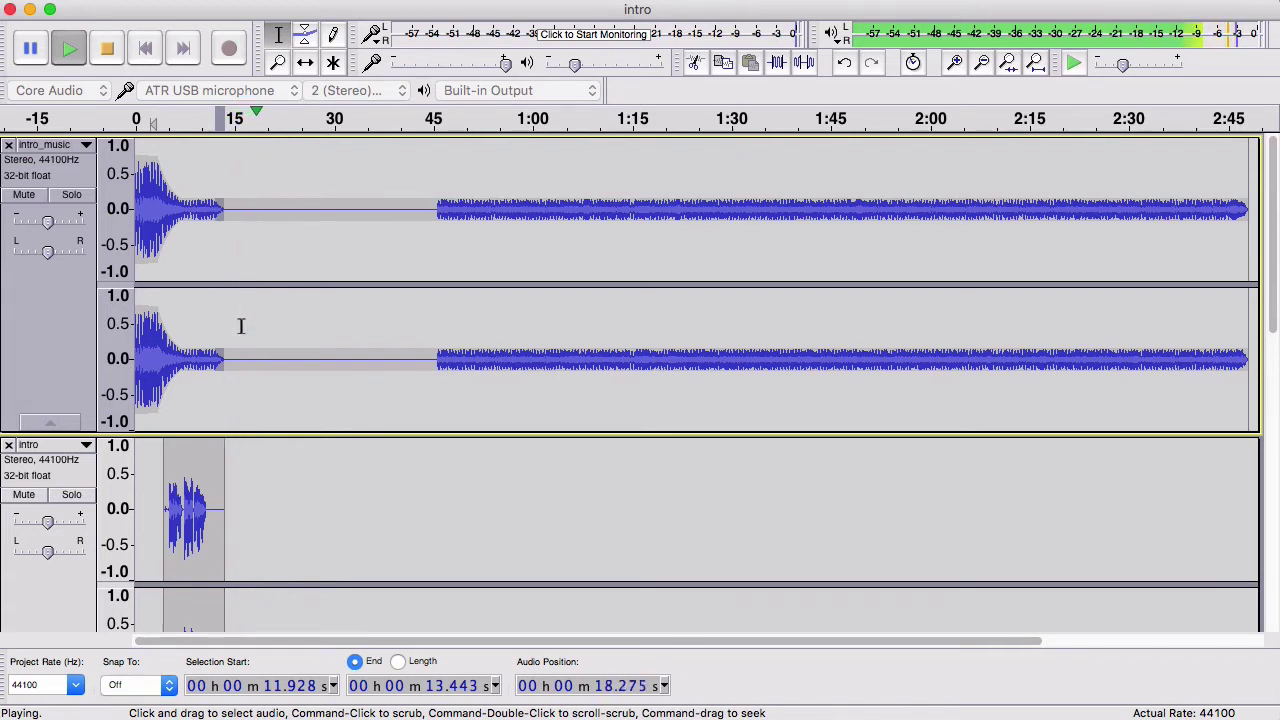
# Scroll through the intro, main and outro tracks while the mix plays past 42 s.
pyautogui.scroll(-3, 241, 326)
pyautogui.scroll(-4, 241, 326)
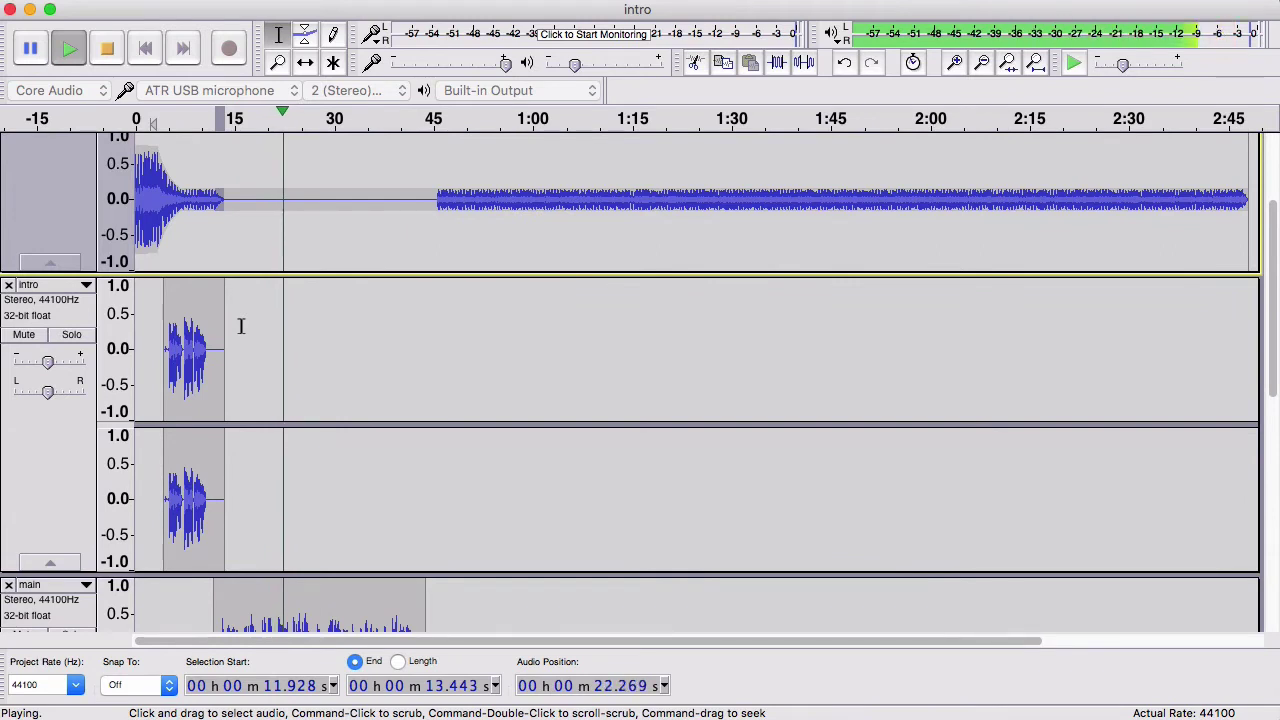
pyautogui.scroll(-1, 241, 326)
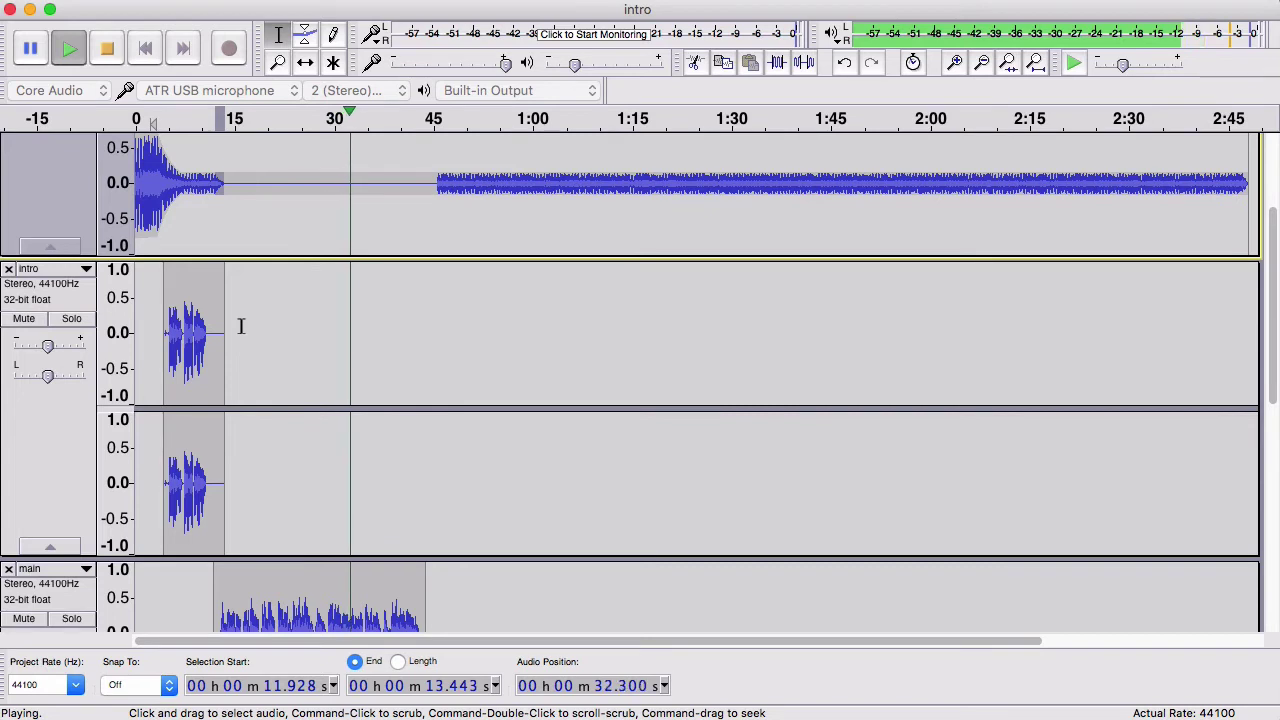
pyautogui.scroll(-3, 240, 326)
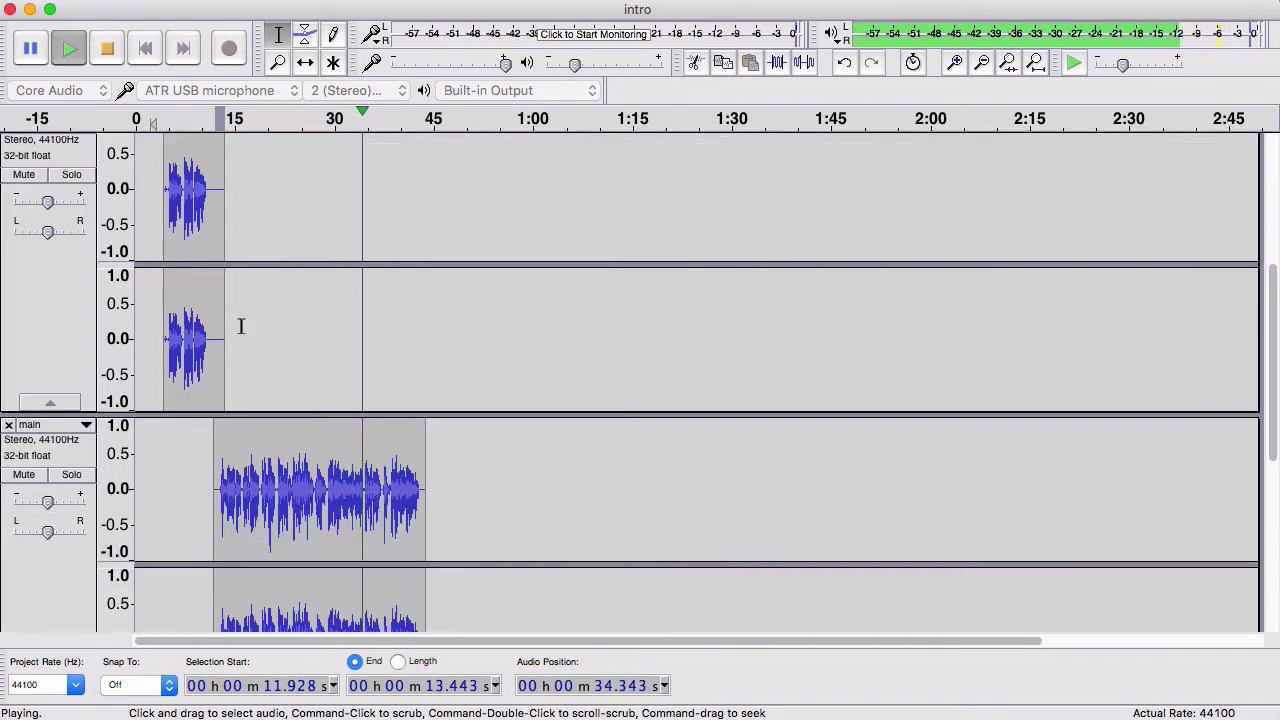
pyautogui.scroll(1, 240, 326)
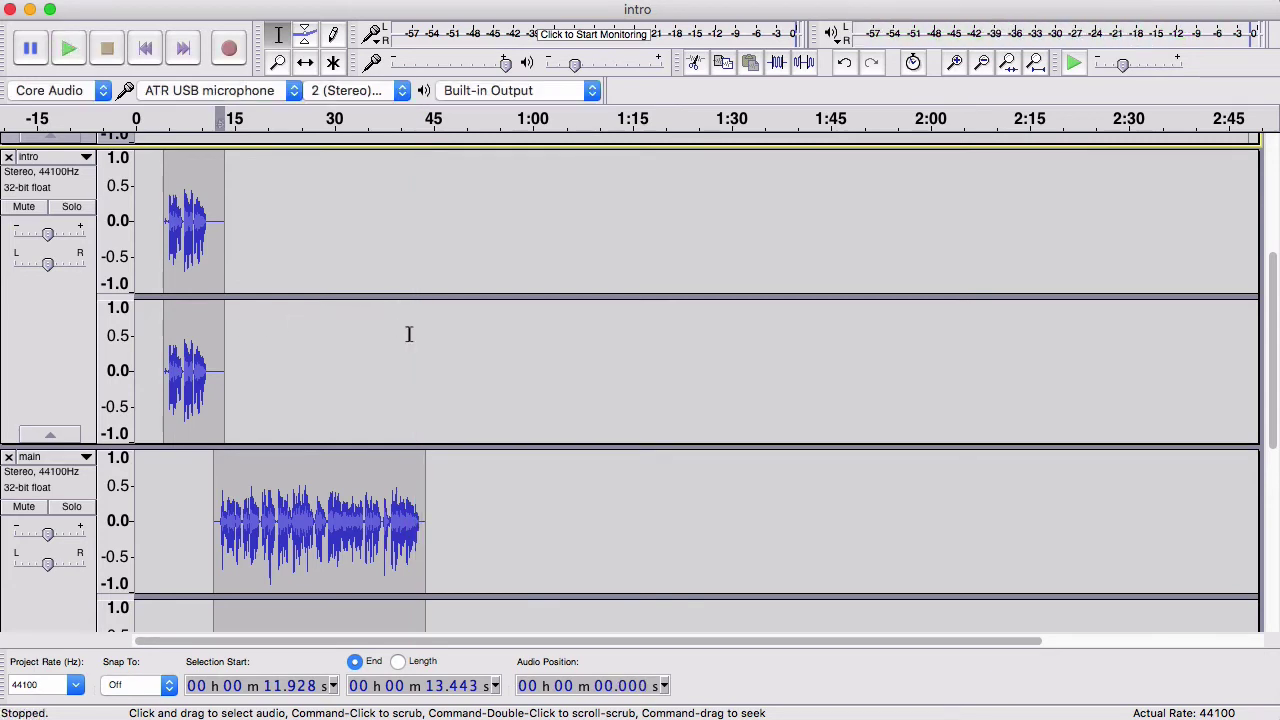
pyautogui.scroll(-1, 409, 334)
pyautogui.scroll(-2, 409, 334)
pyautogui.scroll(-3, 409, 334)
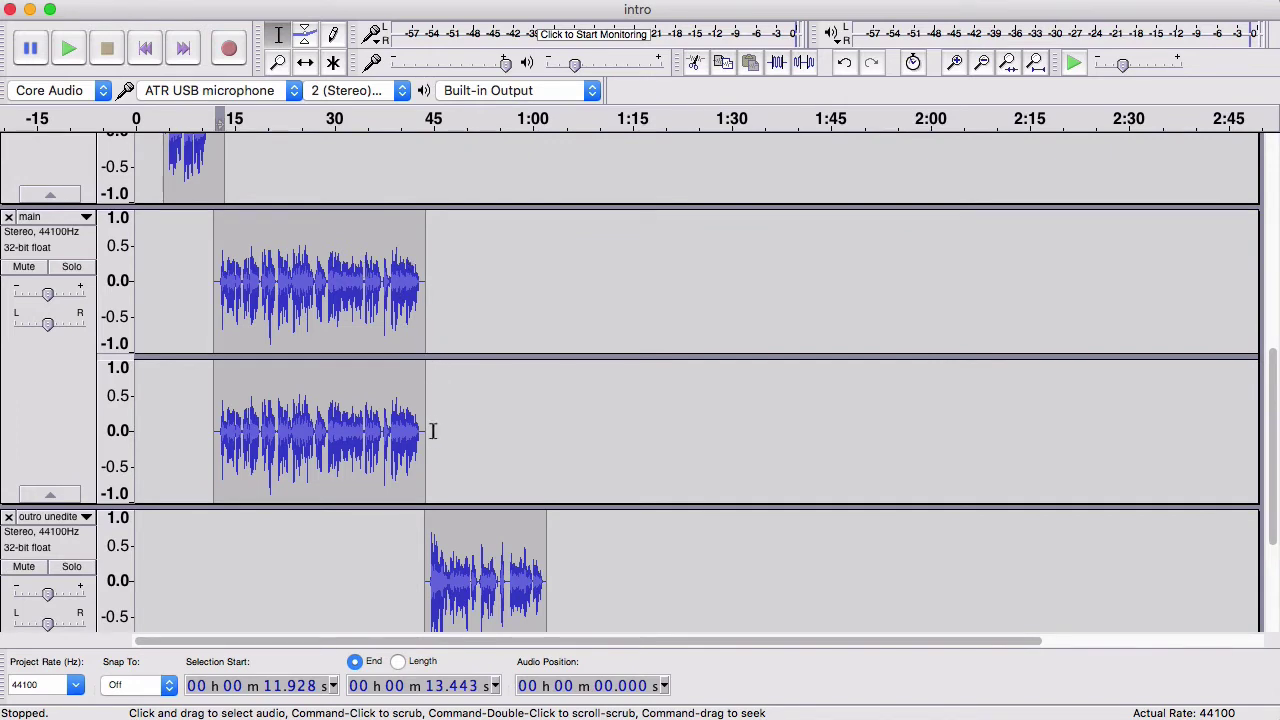
pyautogui.scroll(1, 433, 430)
pyautogui.scroll(4, 433, 430)
pyautogui.scroll(-1, 433, 430)
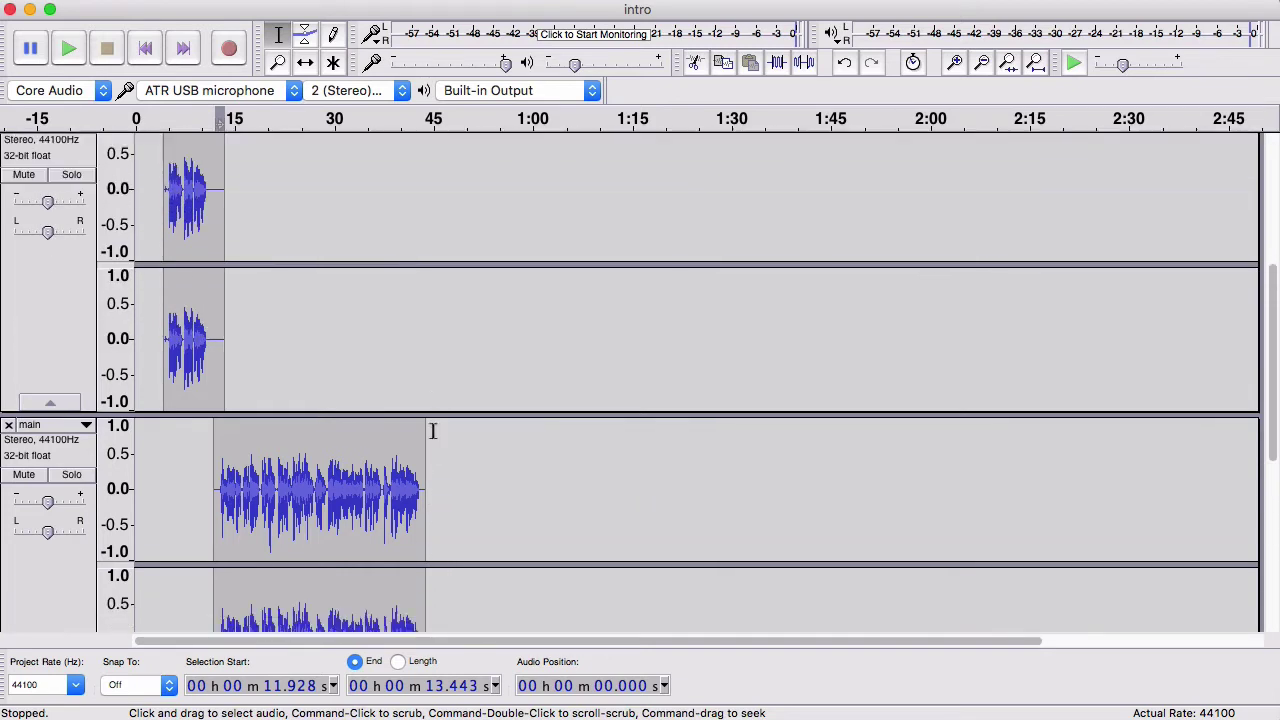
pyautogui.scroll(-4, 433, 430)
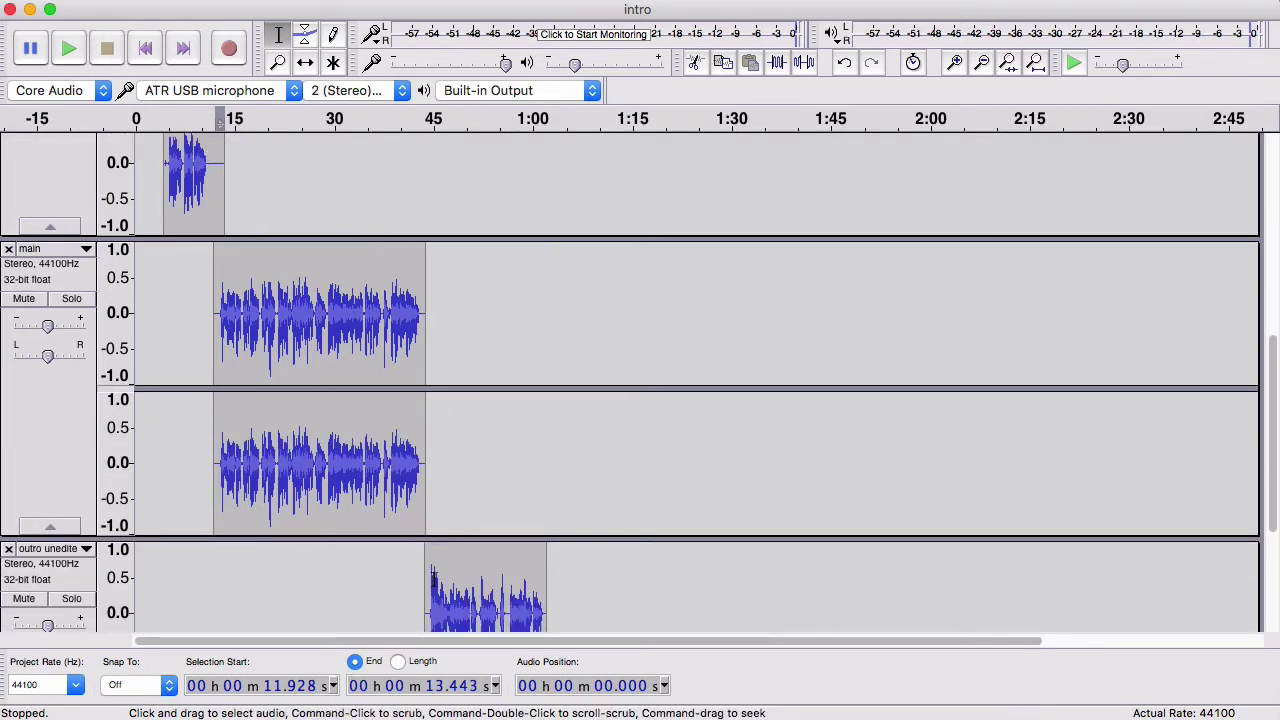
# Collapse the main and intro tracks to thin strips.
pyautogui.click(56, 530)
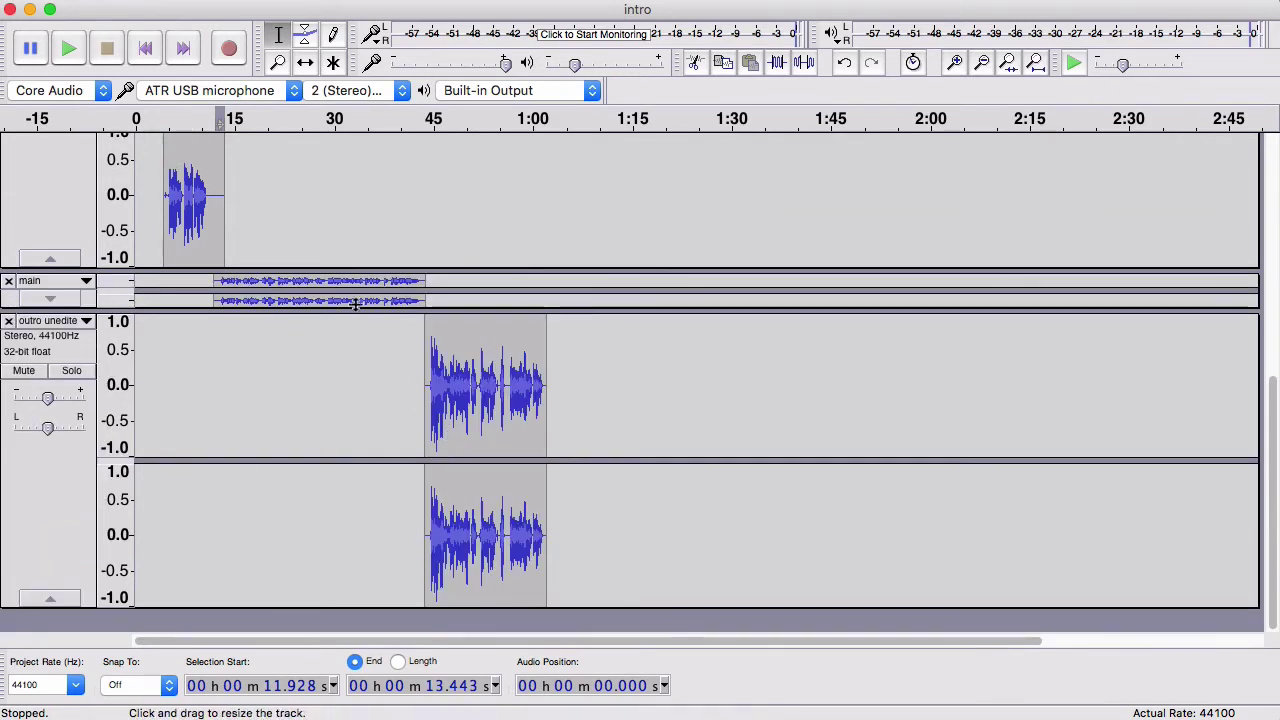
pyautogui.scroll(2, 368, 300)
pyautogui.scroll(3, 368, 300)
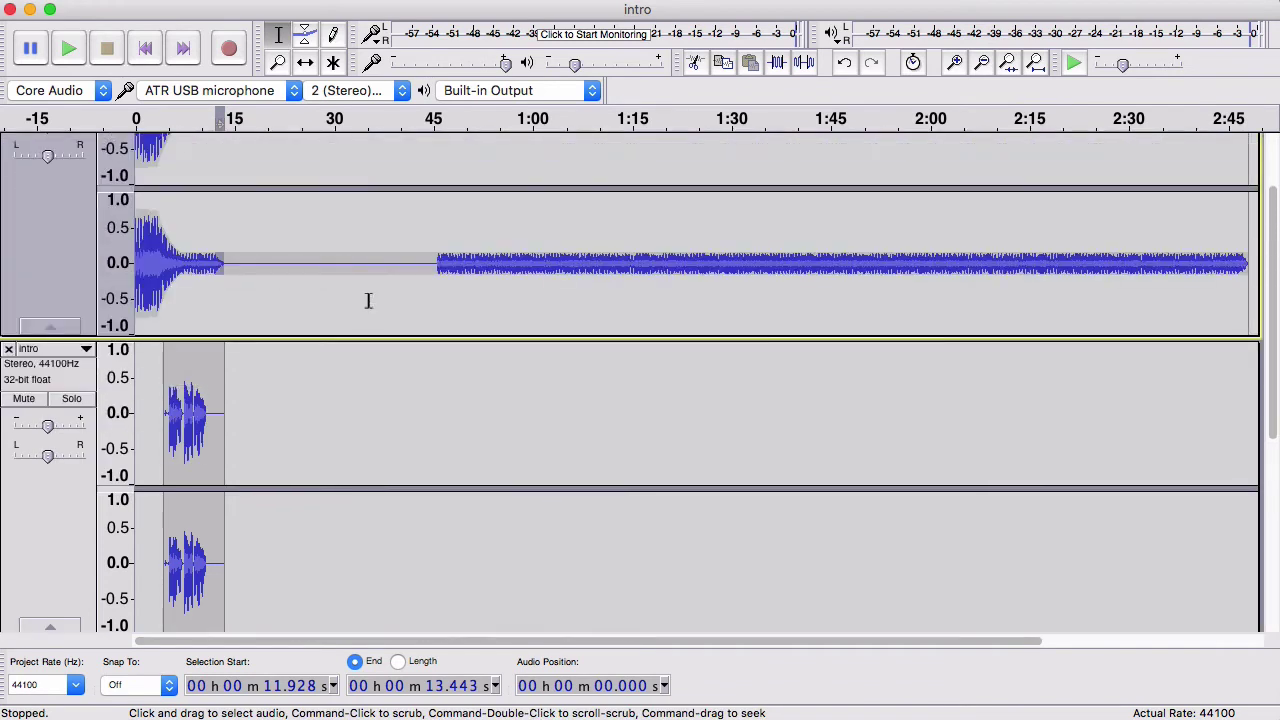
pyautogui.scroll(1, 368, 300)
pyautogui.scroll(-1, 368, 301)
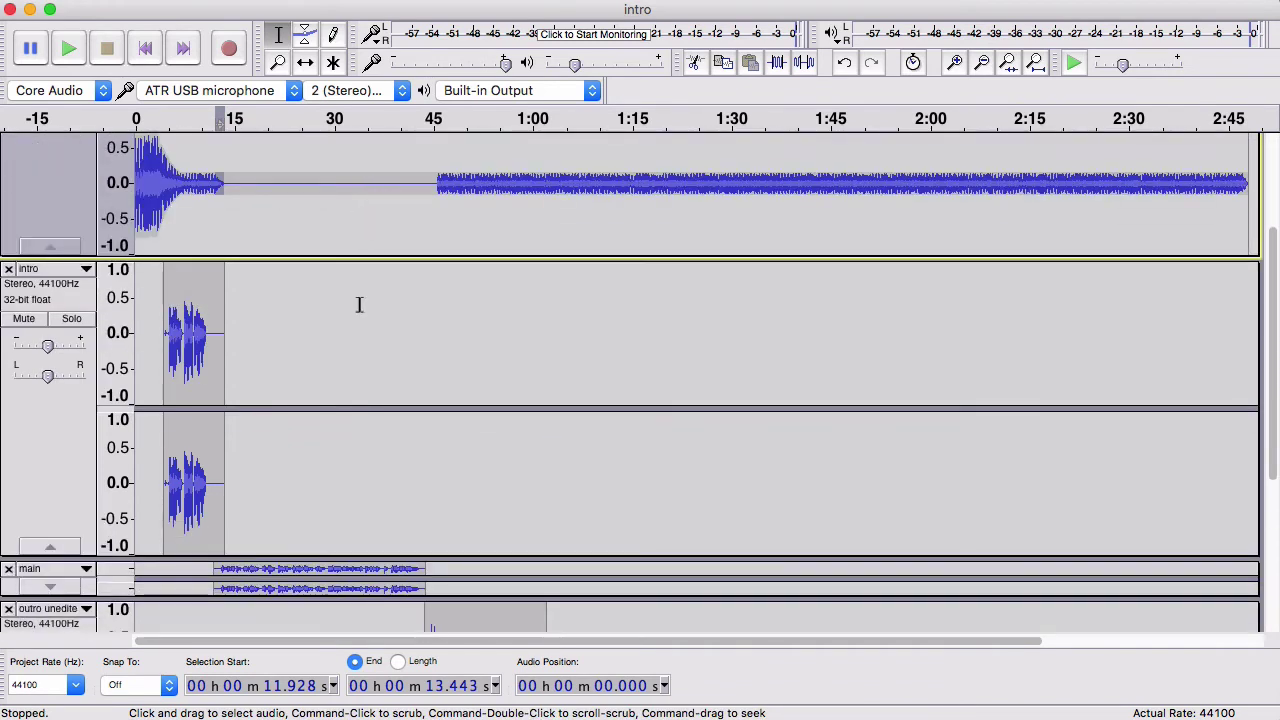
pyautogui.click(52, 546)
pyautogui.scroll(2, 401, 418)
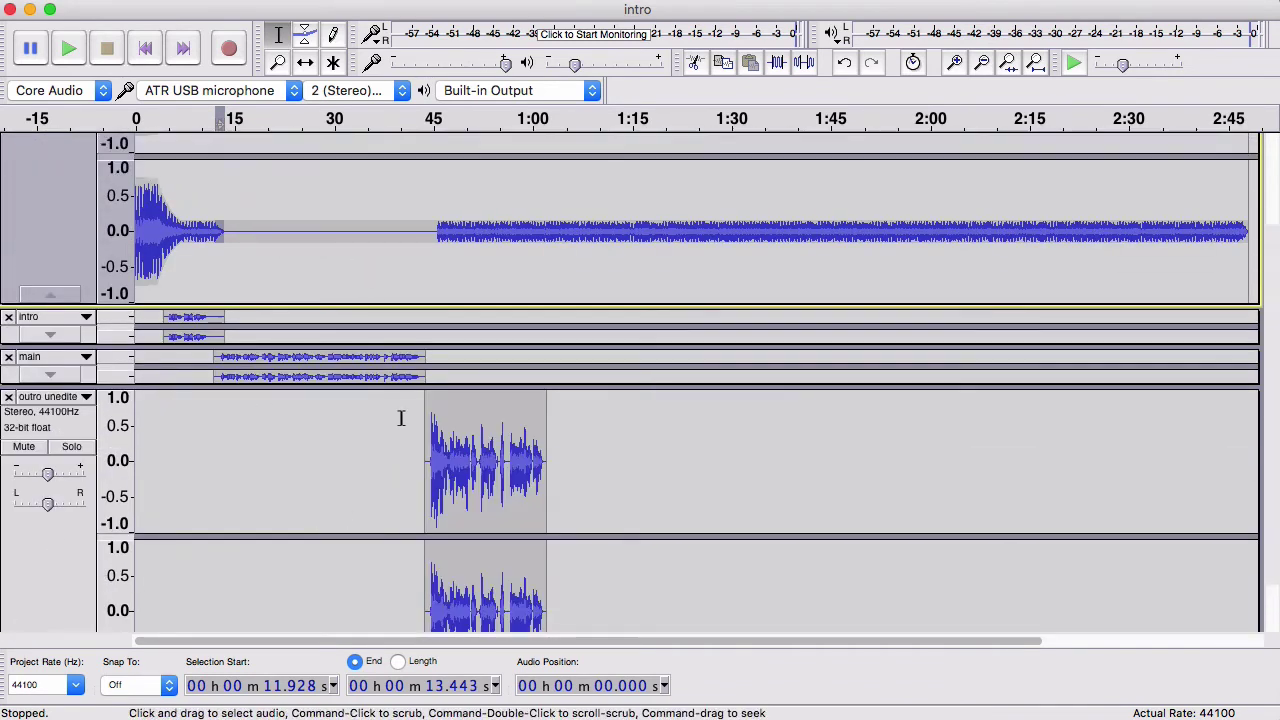
pyautogui.scroll(1, 405, 380)
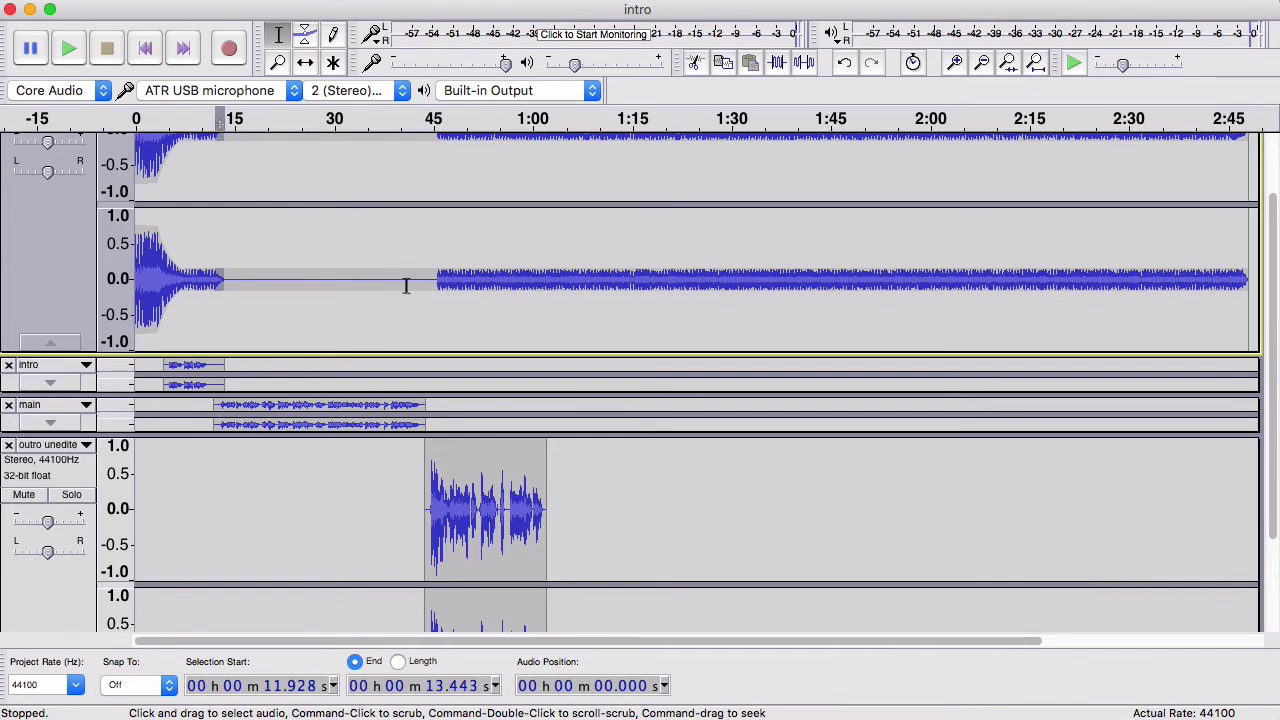
# Delete the 40.5–43.7 s stretch of silence from intro_music.
pyautogui.moveTo(405, 285); pyautogui.dragTo(429, 285)
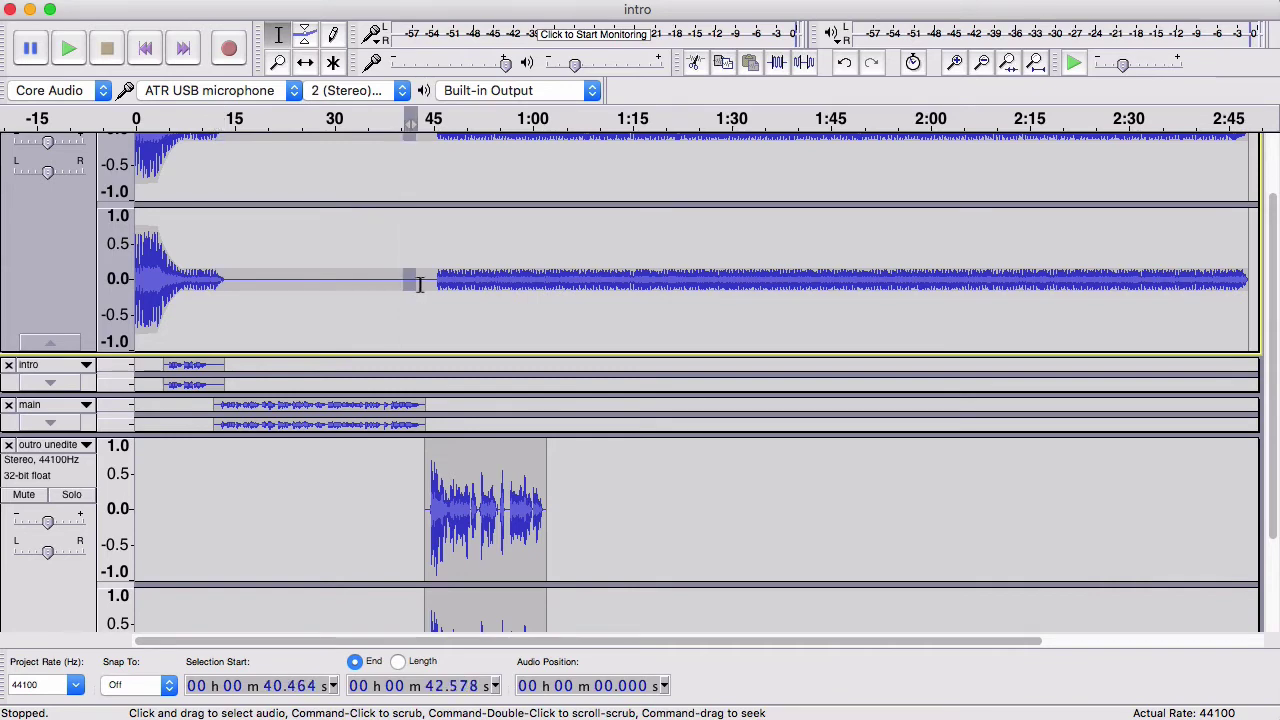
pyautogui.scroll(3, 430, 285)
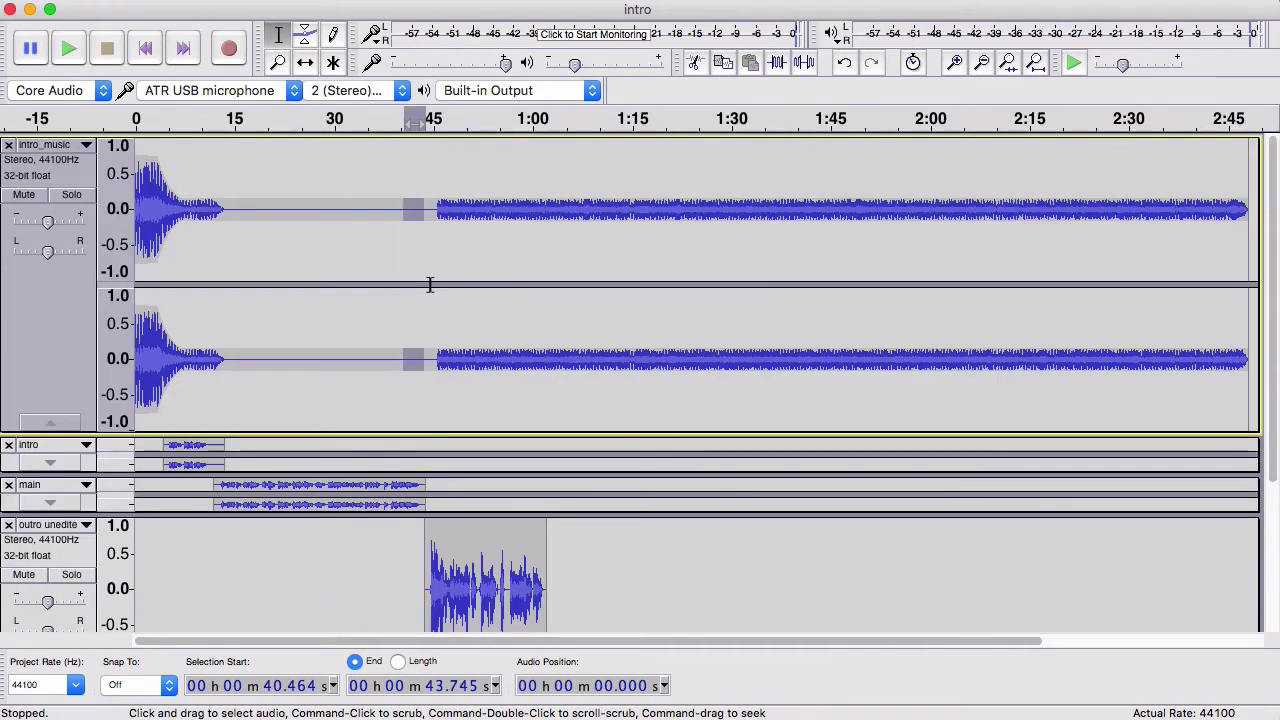
pyautogui.press('Delete')
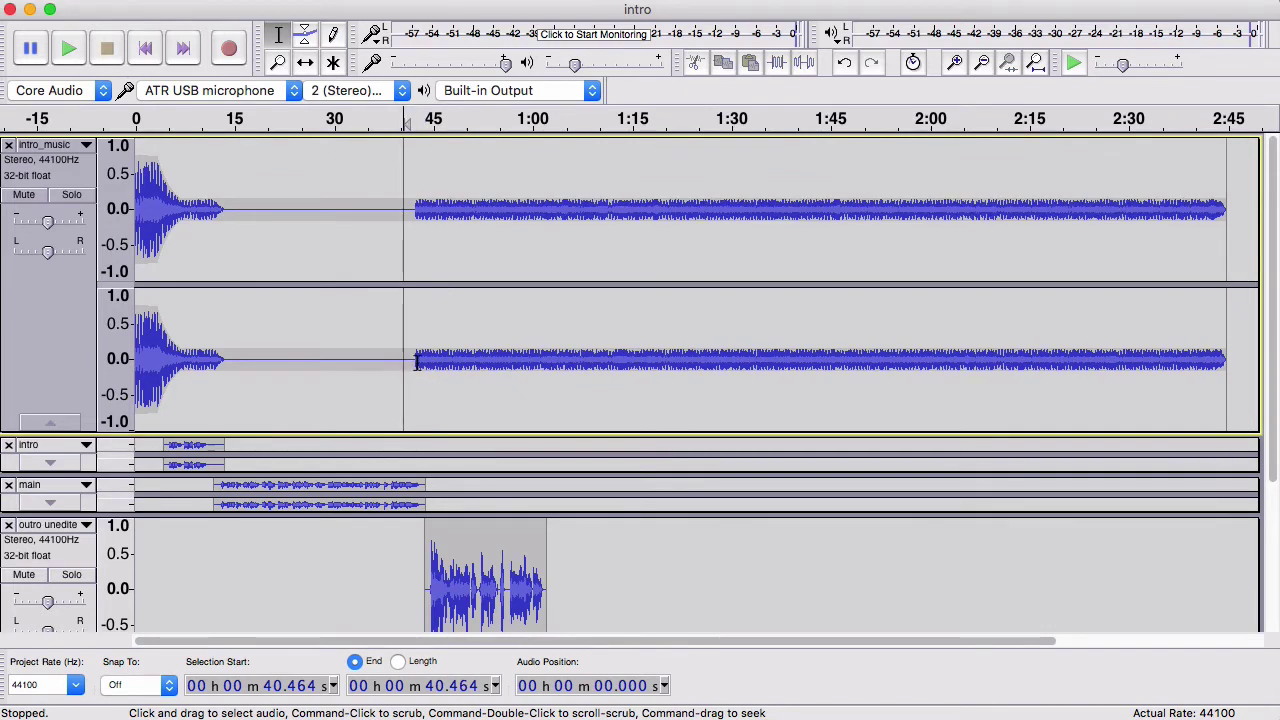
# Fade in intro_music over 42.3–45.3 s and play from about 40 s.
pyautogui.moveTo(416, 362); pyautogui.dragTo(437, 364)
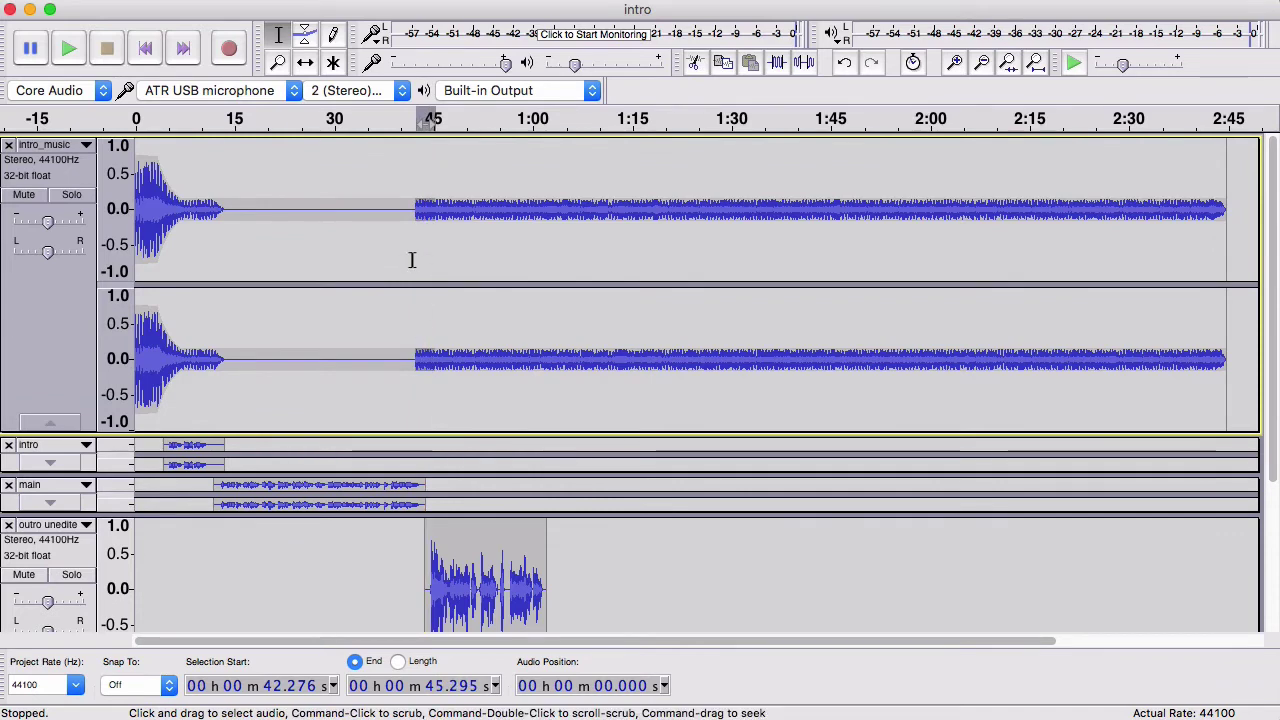
pyautogui.click(220, 0)
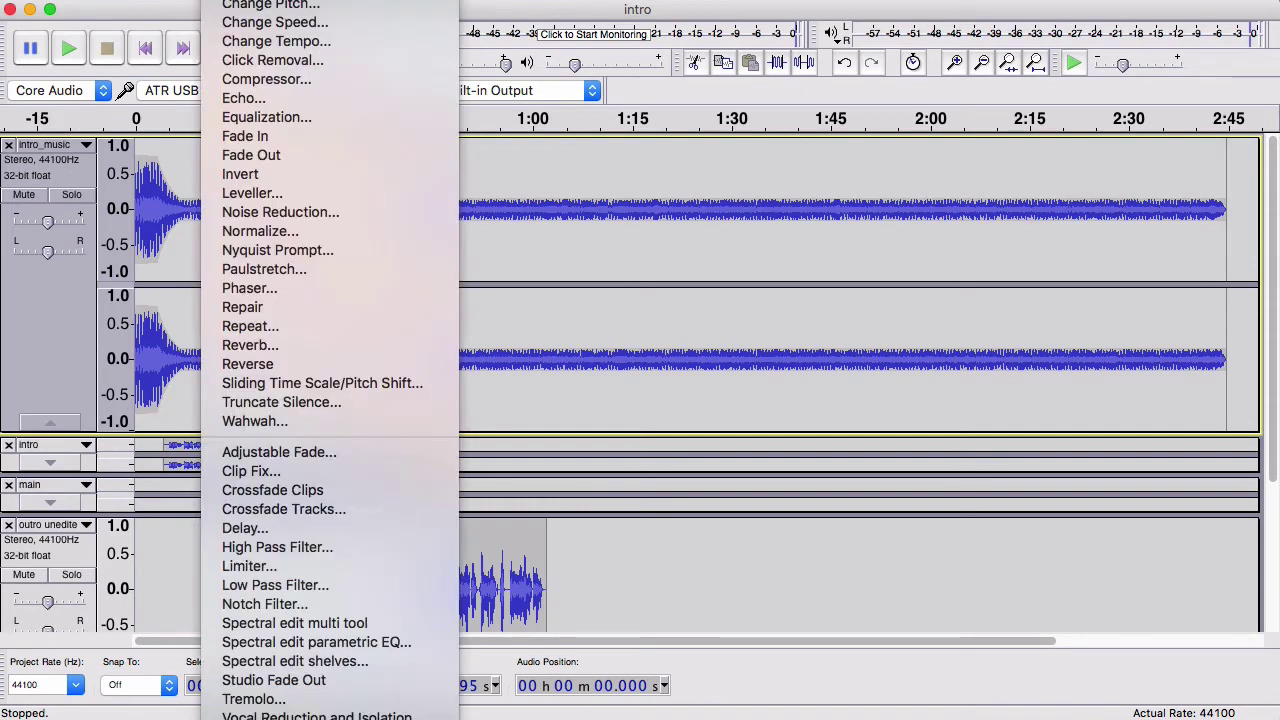
pyautogui.click(256, 142)
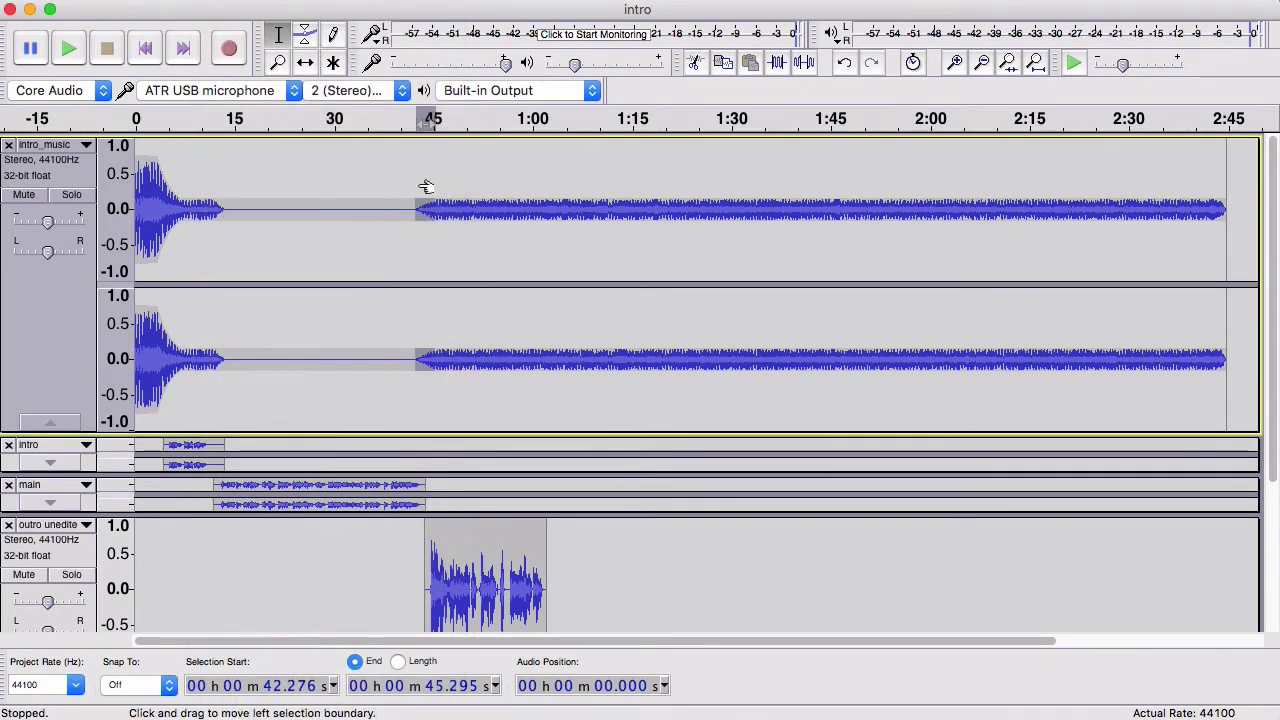
pyautogui.click(405, 120)
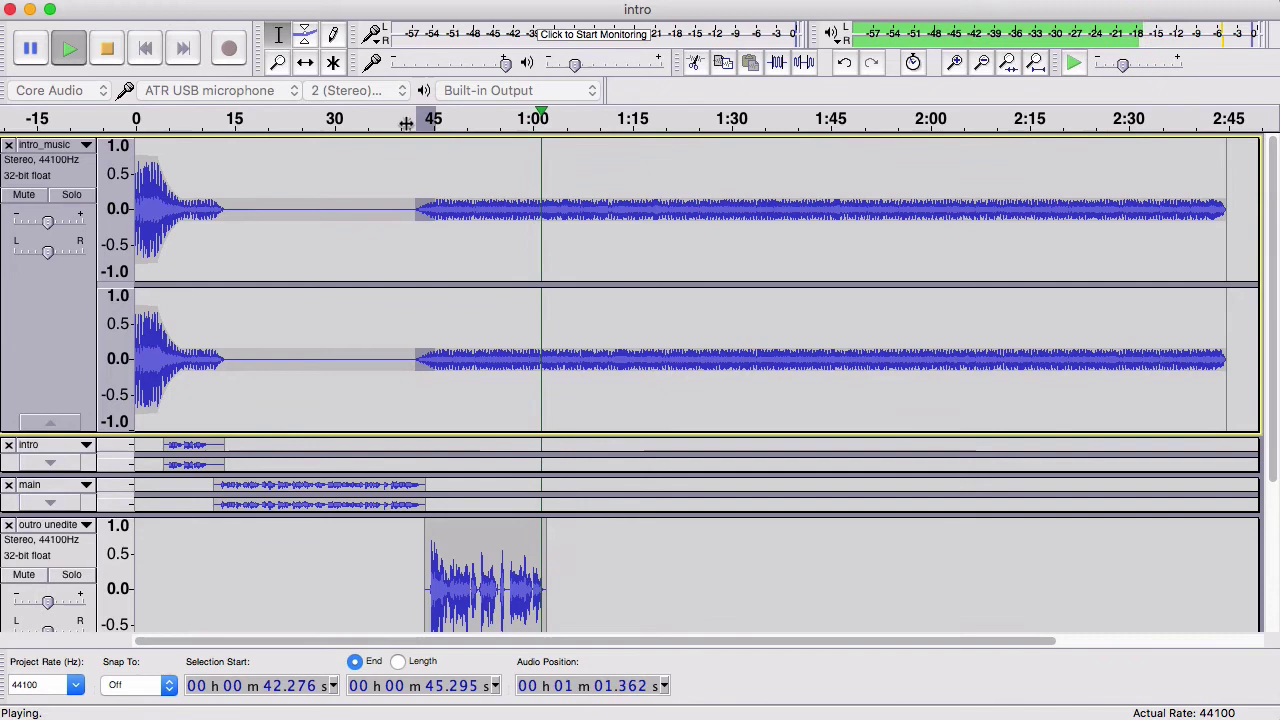
# Replay the music's return and the outro clip from about 42 to 57 seconds, then stop.
pyautogui.press('space')
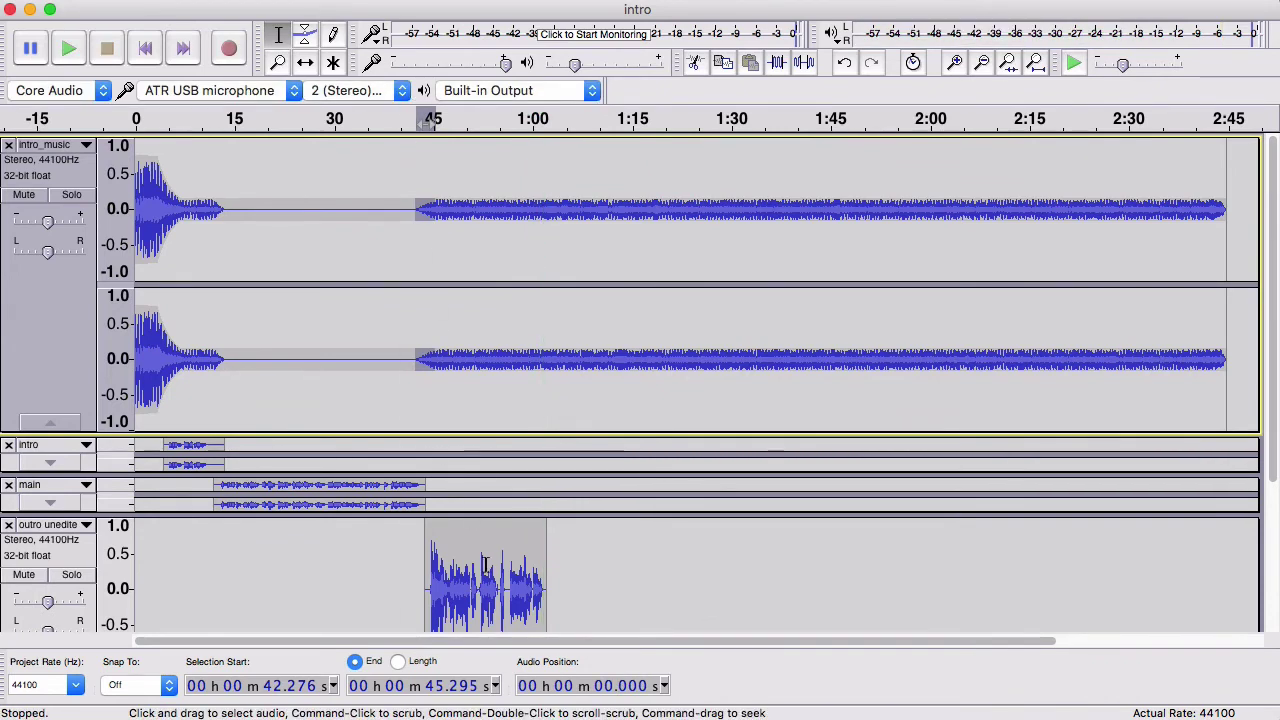
pyautogui.scroll(-3, 485, 565)
pyautogui.scroll(-1, 486, 492)
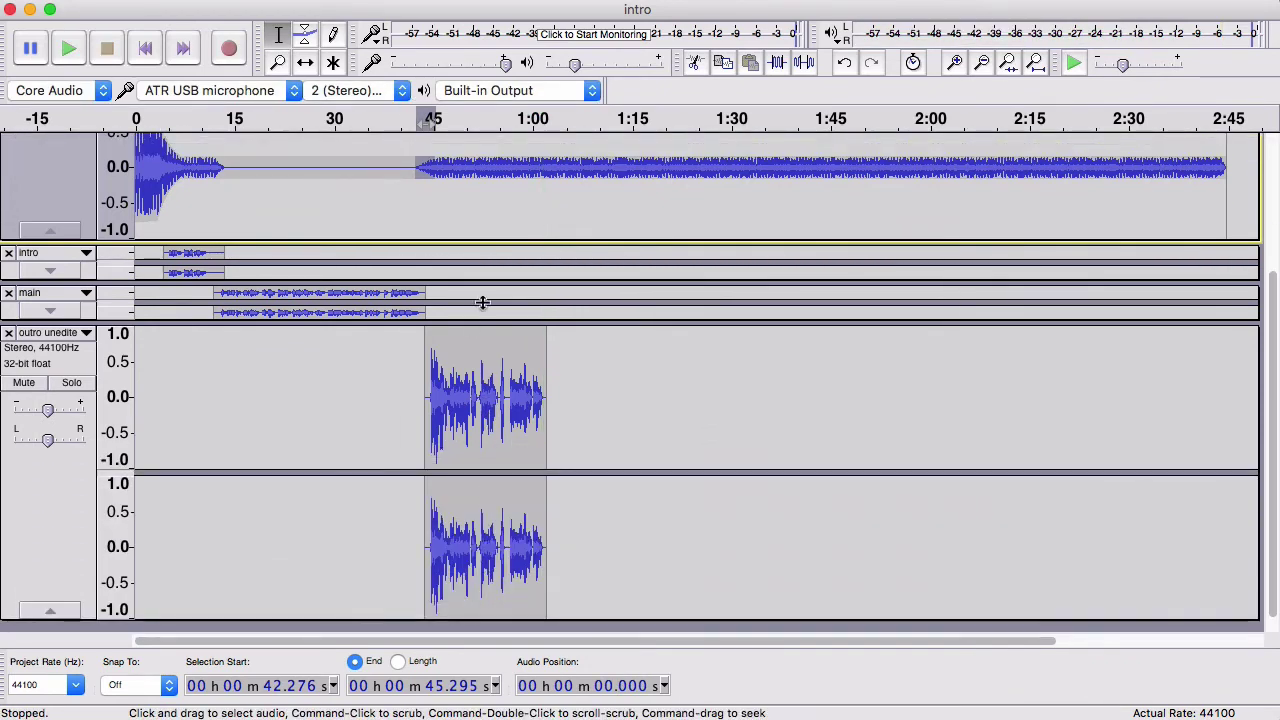
pyautogui.click(468, 122)
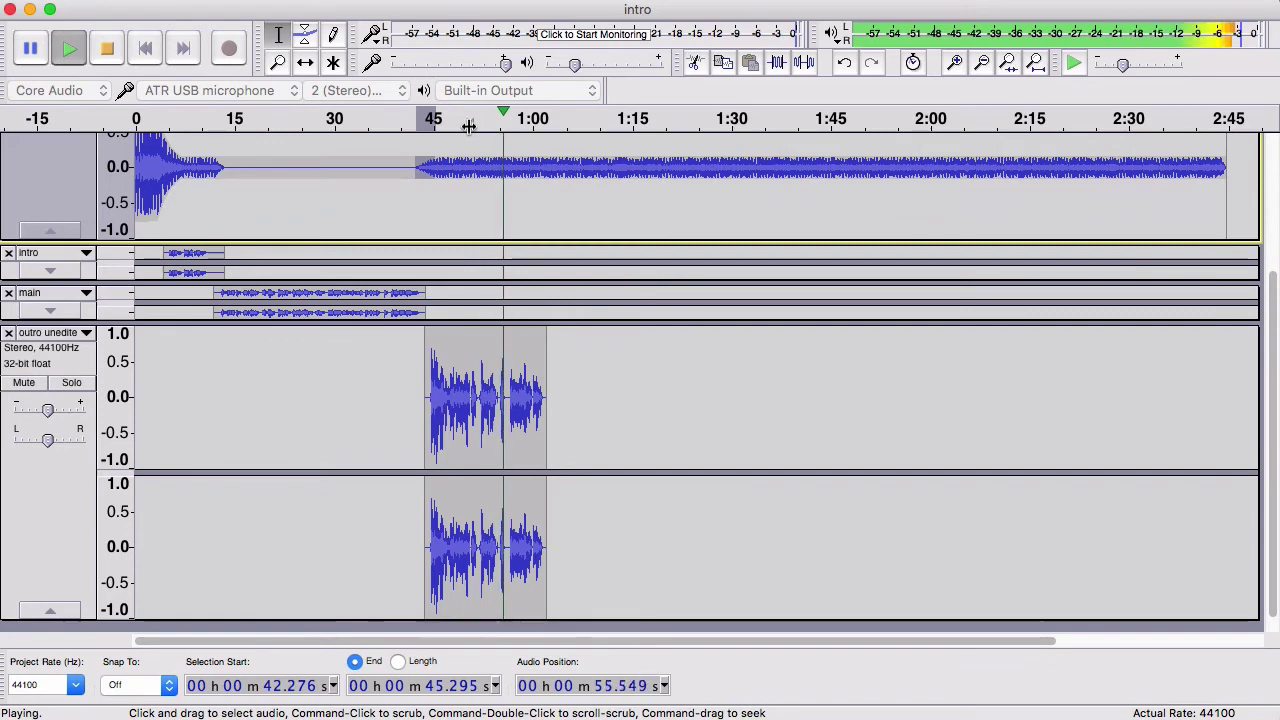
pyautogui.press('space')
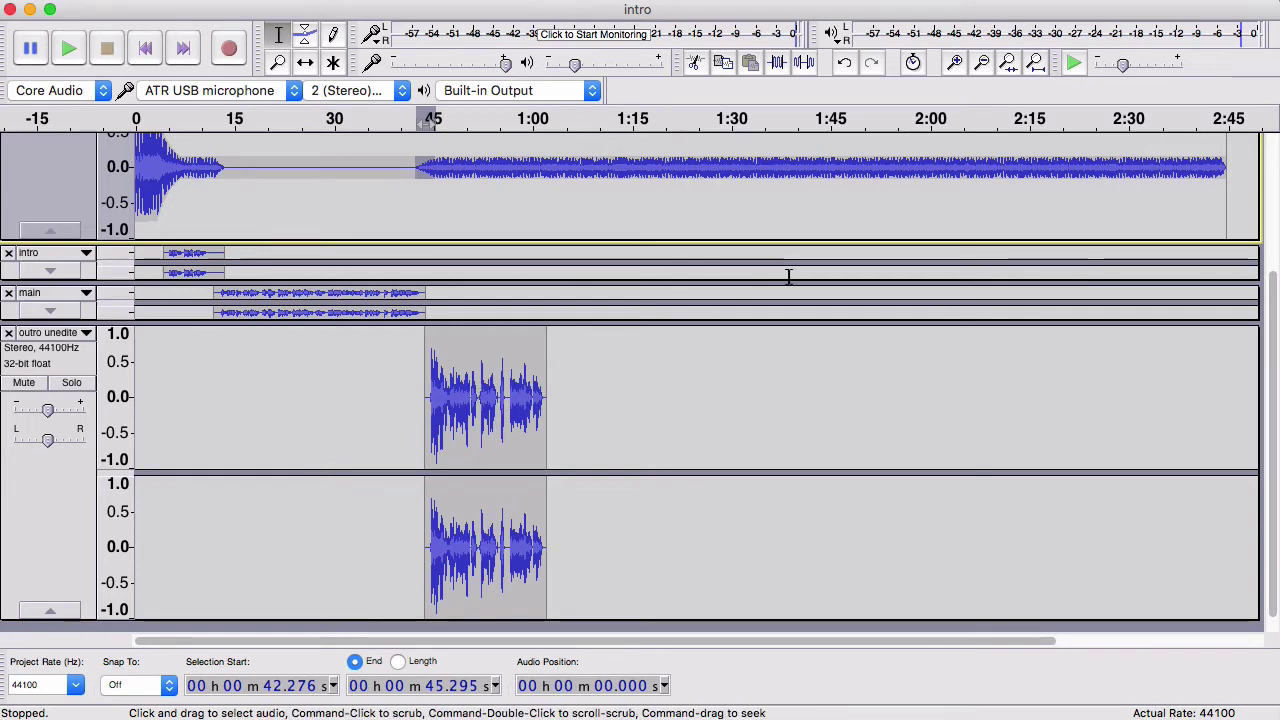
# Delete the flubbed 51.7–56.3 s phrase from the outro track and replay it to check.
pyautogui.click(955, 65)
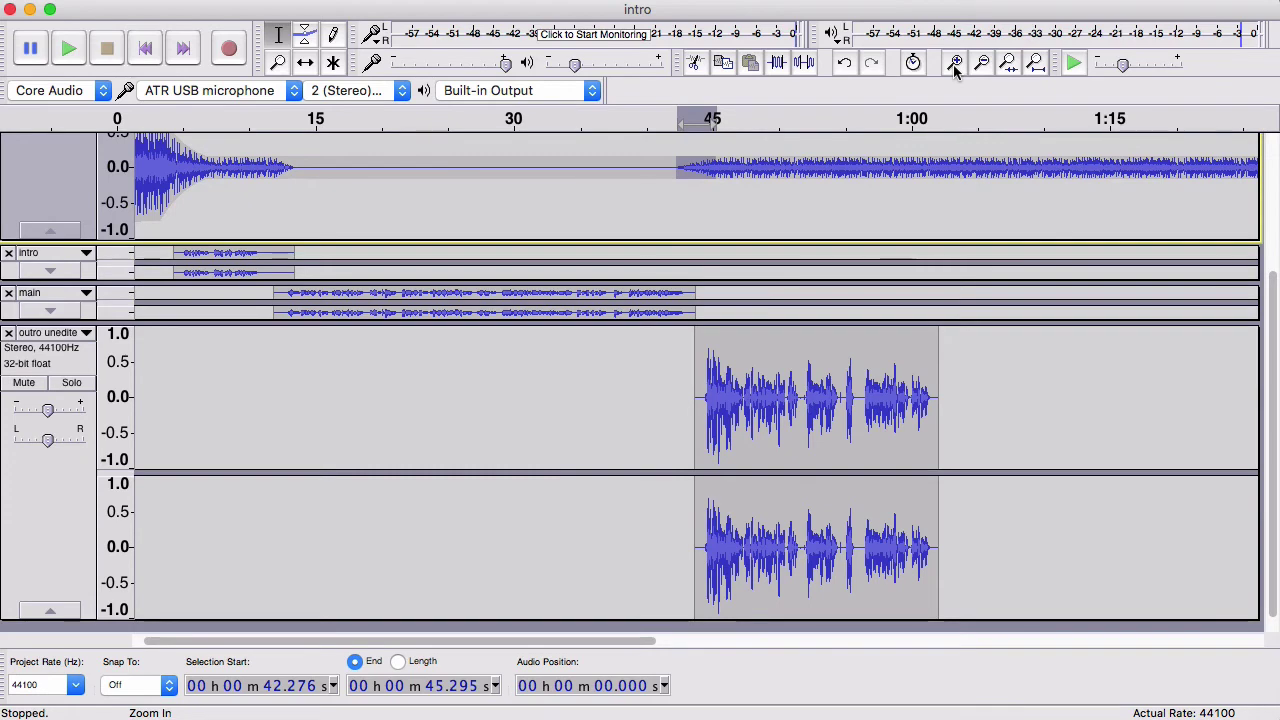
pyautogui.click(955, 65)
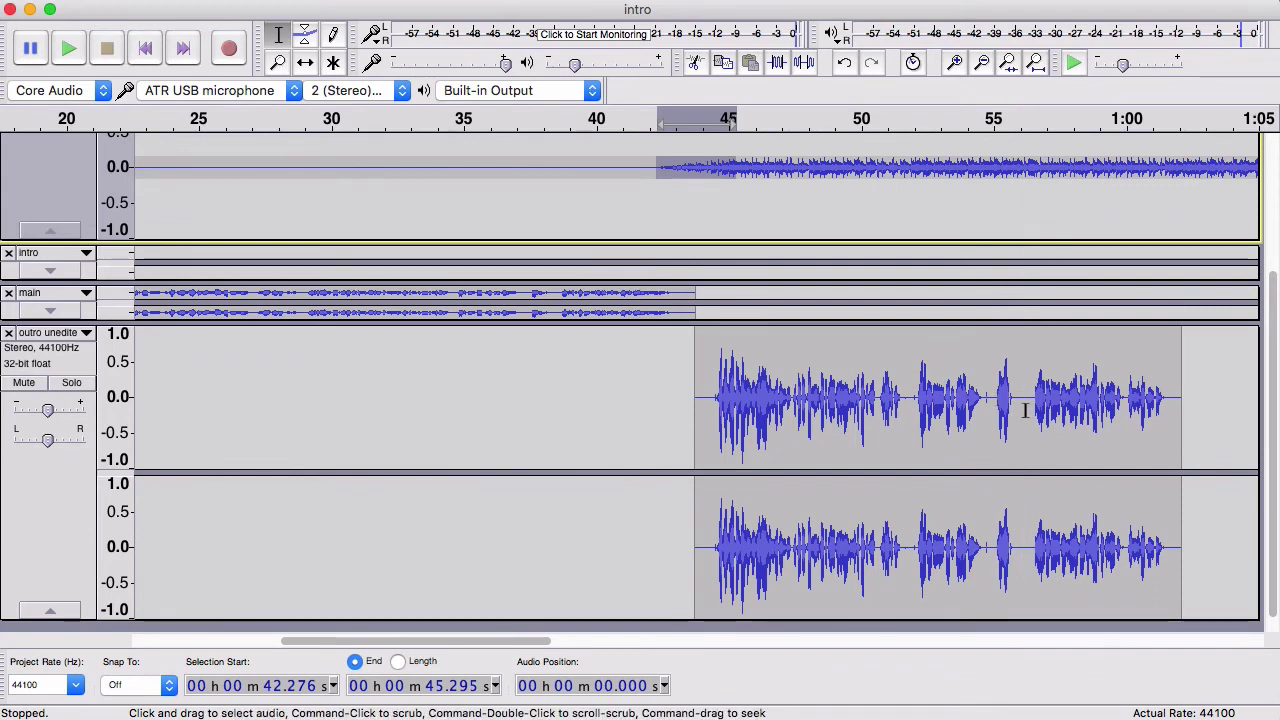
pyautogui.moveTo(1024, 410); pyautogui.dragTo(905, 405)
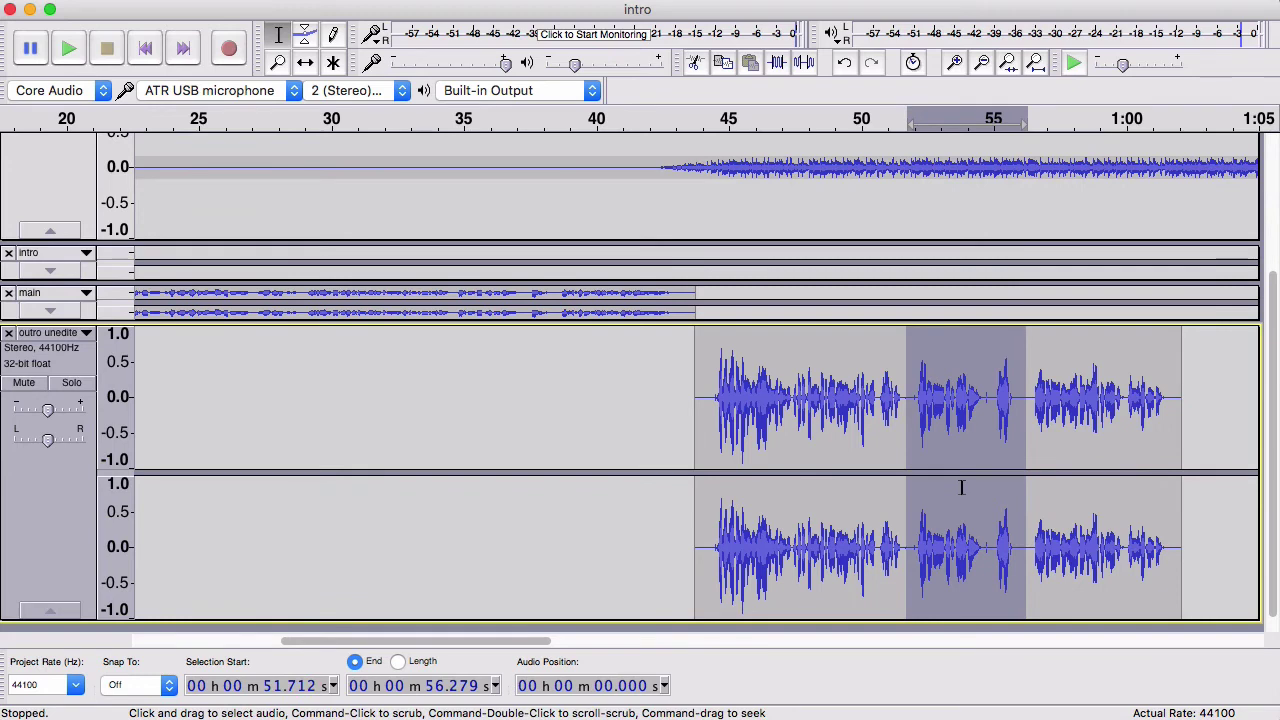
pyautogui.press('BackSpace')
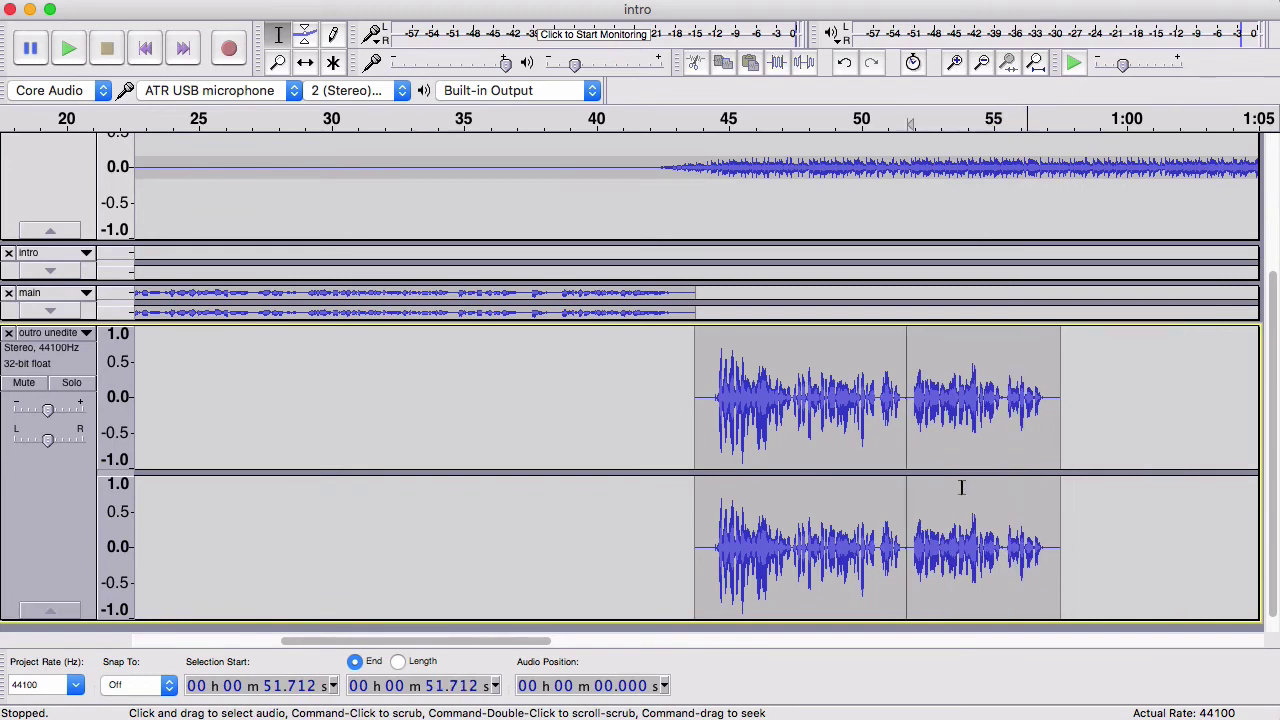
pyautogui.click(810, 117)
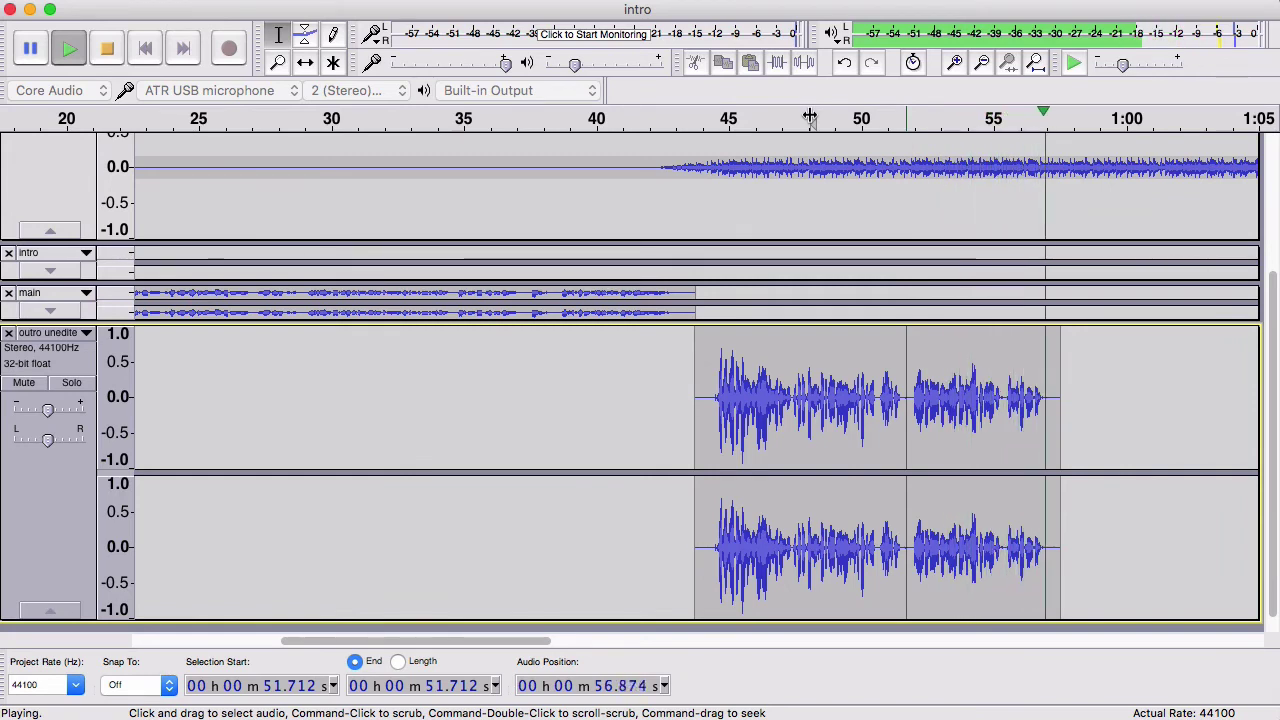
pyautogui.press('space')
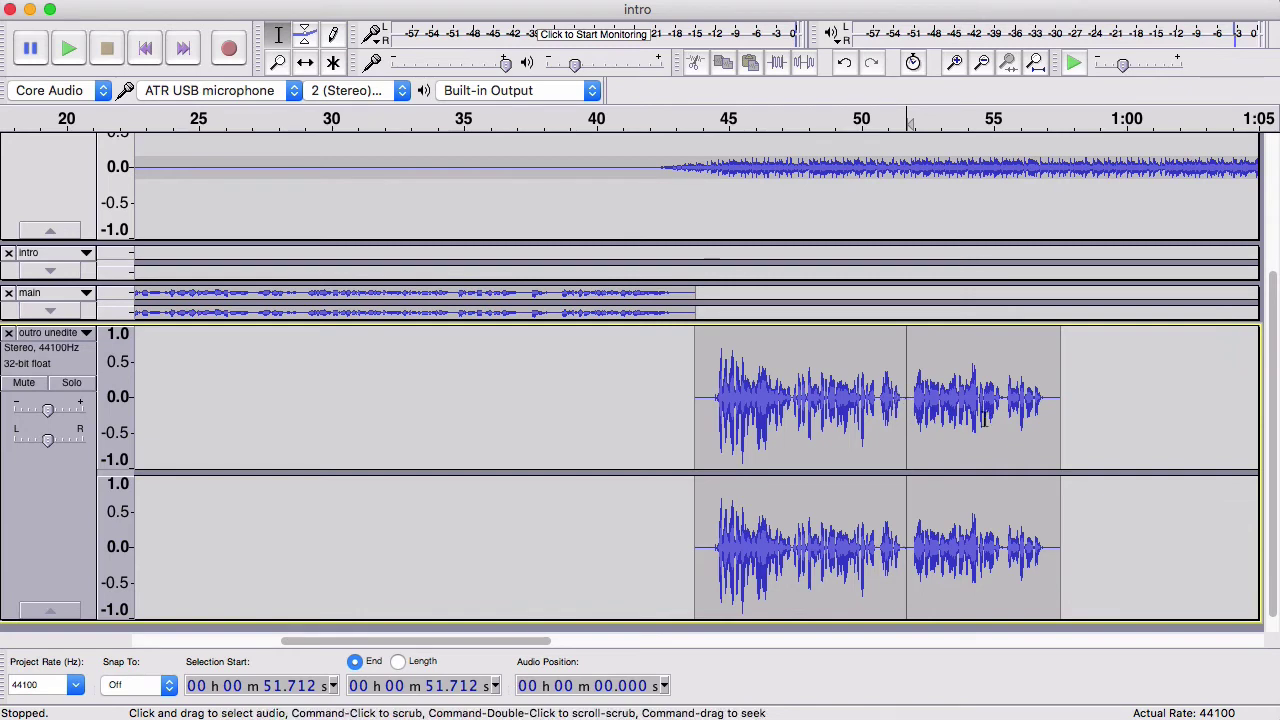
# Add an envelope point on intro_music and raise the music to full volume from about 56–58 seconds.
pyautogui.scroll(5, 1000, 420)
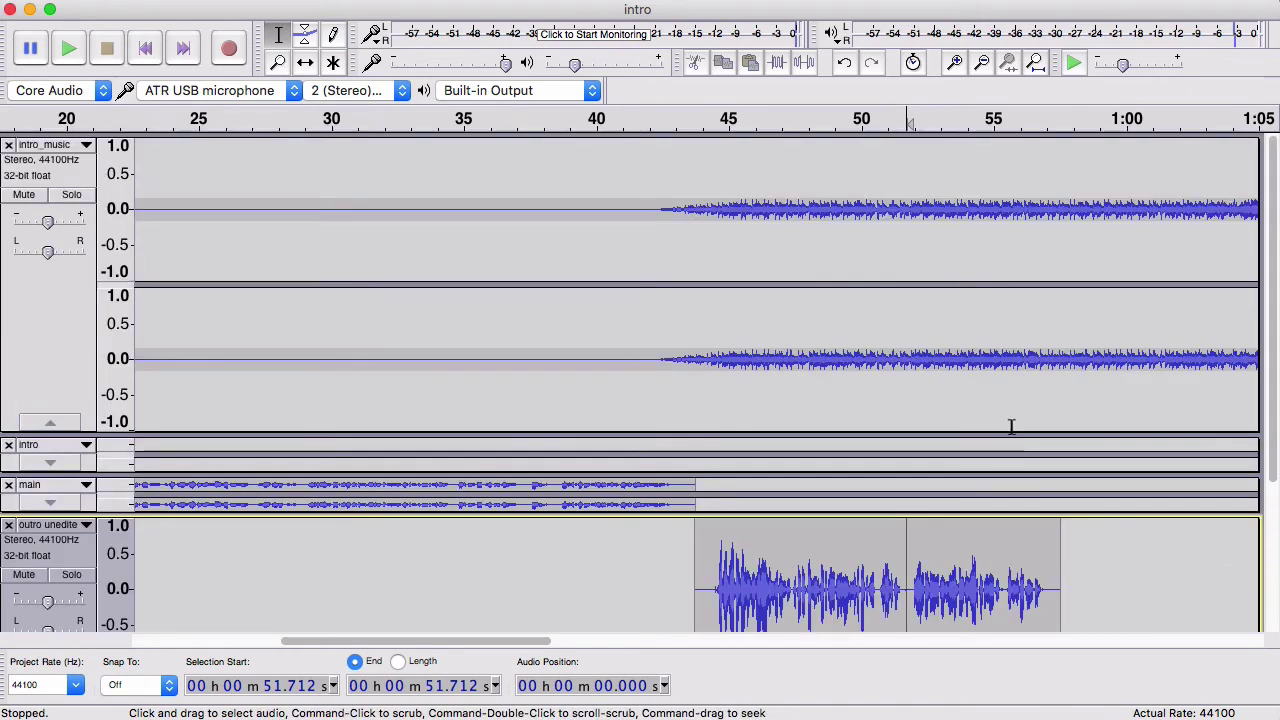
pyautogui.click(305, 34)
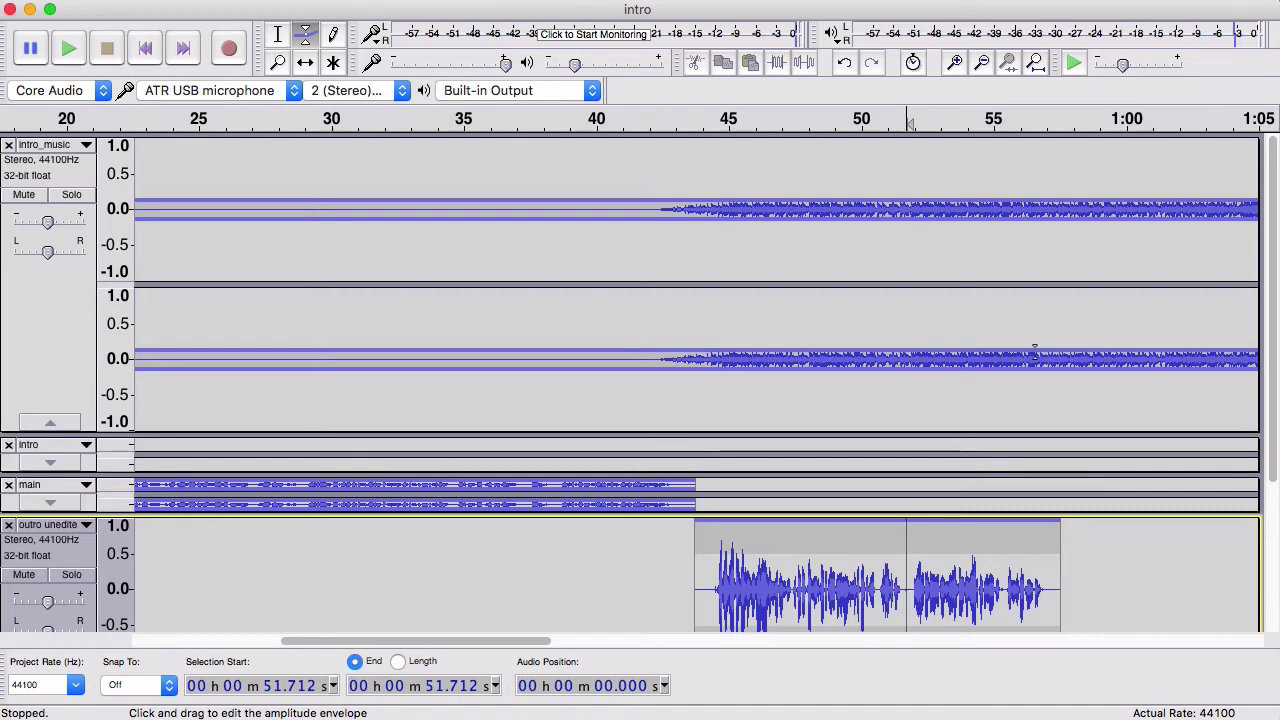
pyautogui.click(1038, 348)
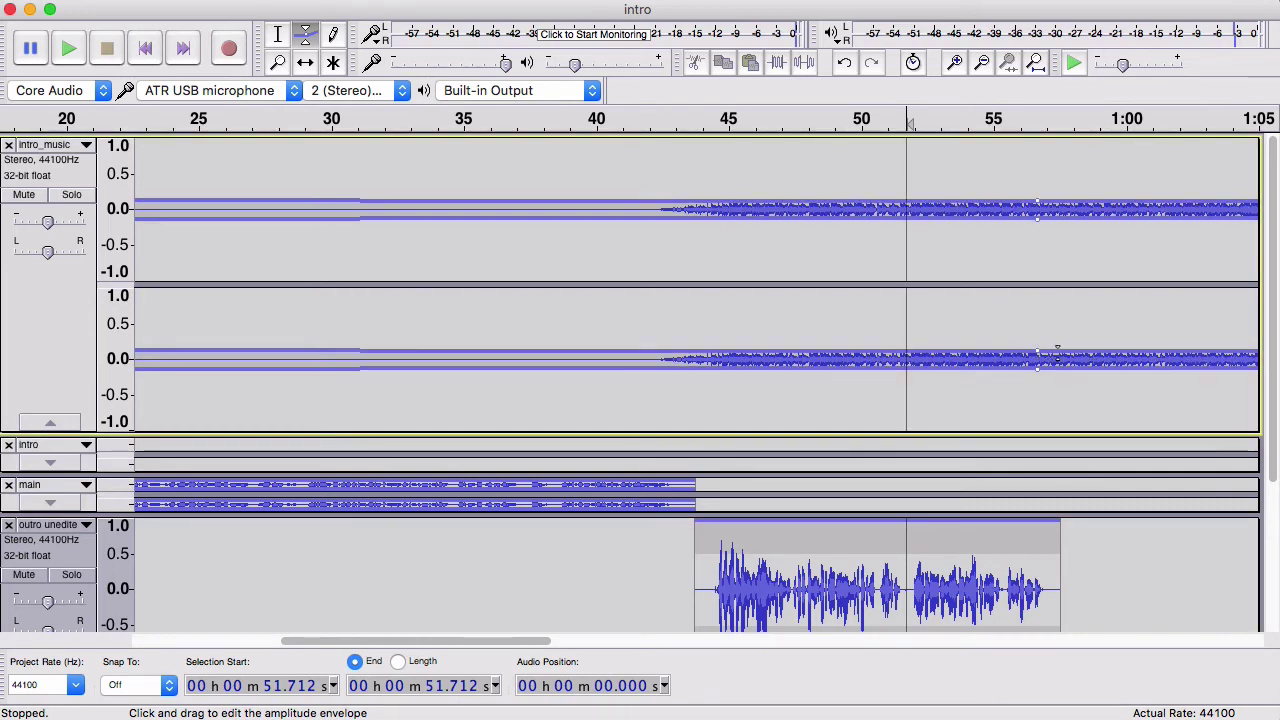
pyautogui.moveTo(1082, 349); pyautogui.dragTo(1082, 318)
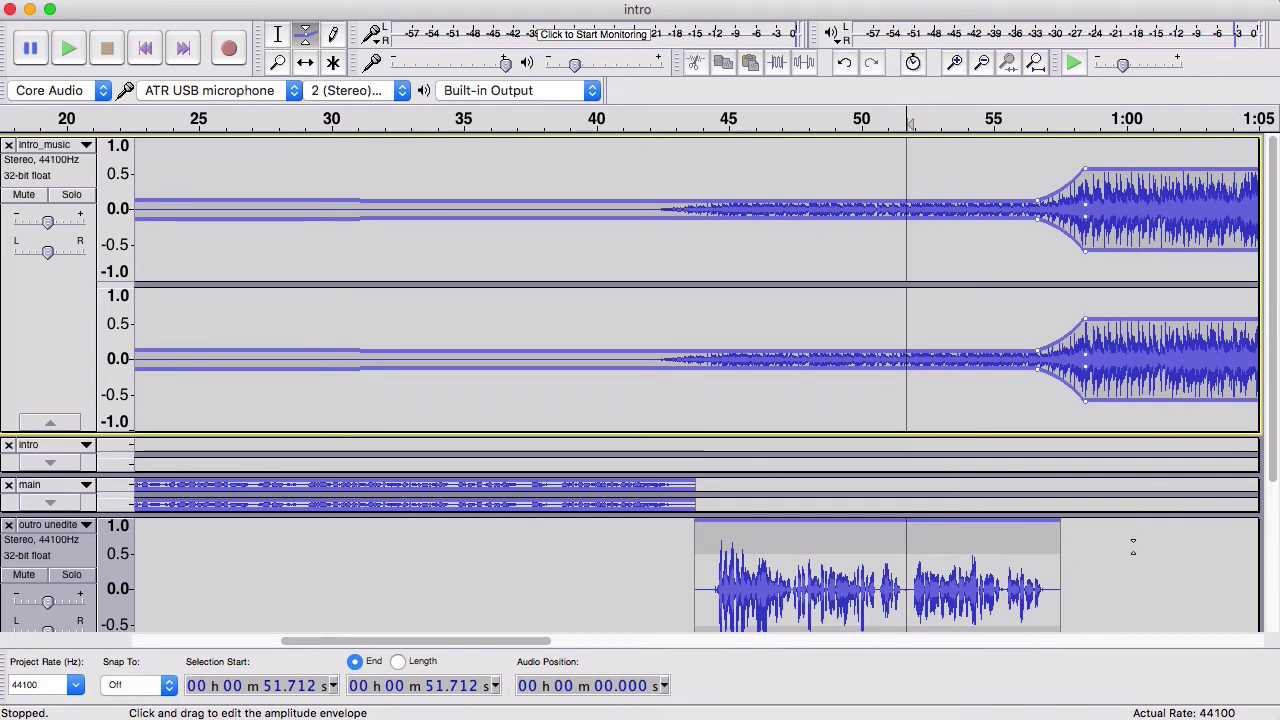
pyautogui.moveTo(441, 645); pyautogui.dragTo(514, 645)
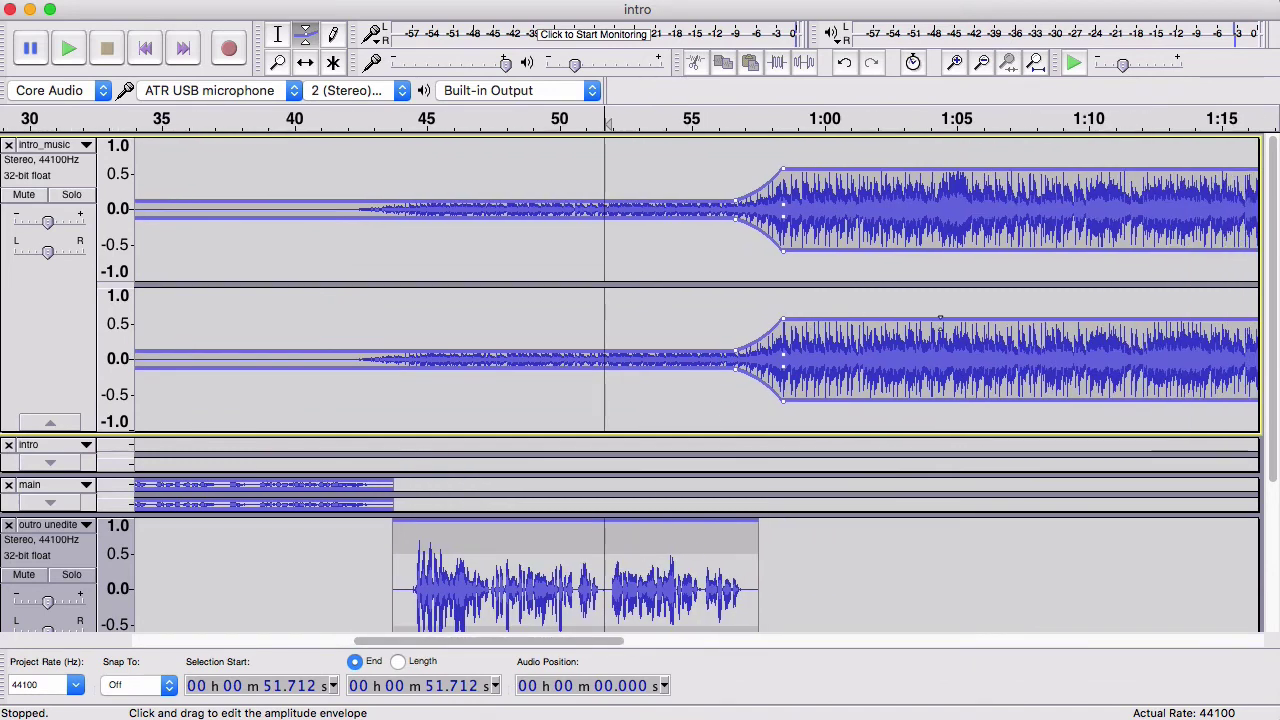
# Add an envelope point near 1:05 and pull the intro_music level back down after it.
pyautogui.click(940, 319)
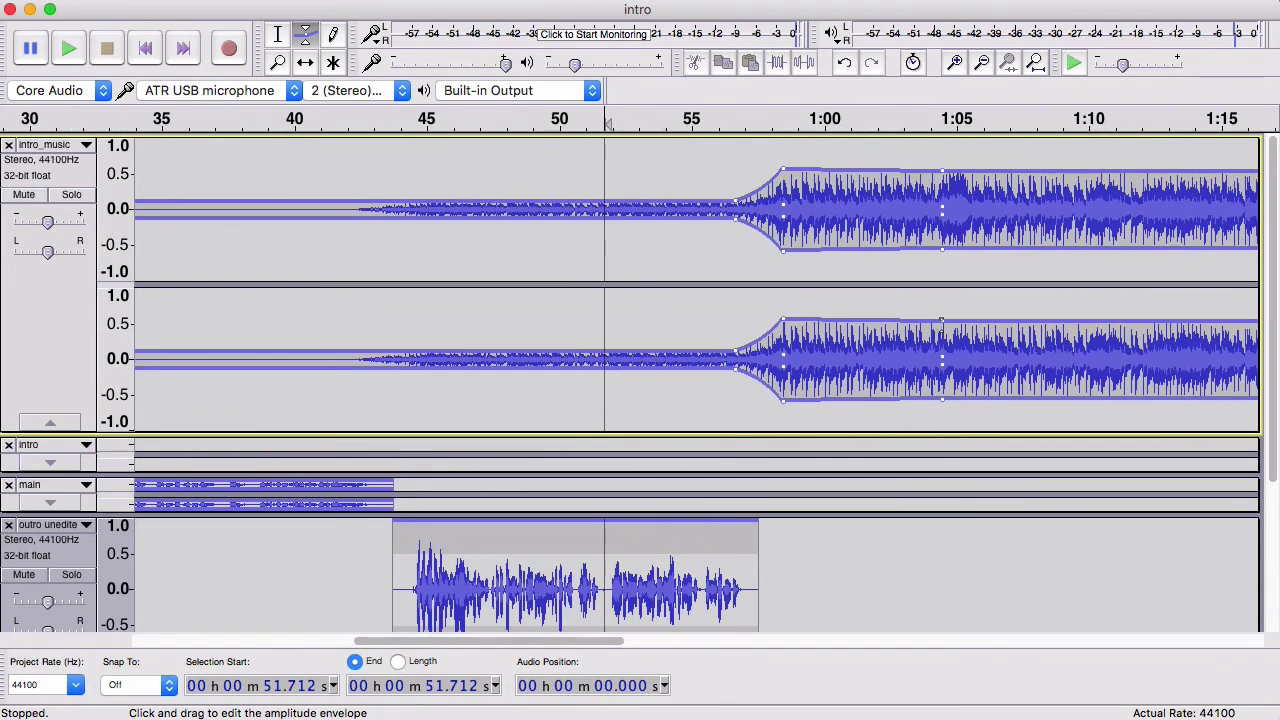
pyautogui.moveTo(942, 320); pyautogui.dragTo(942, 316)
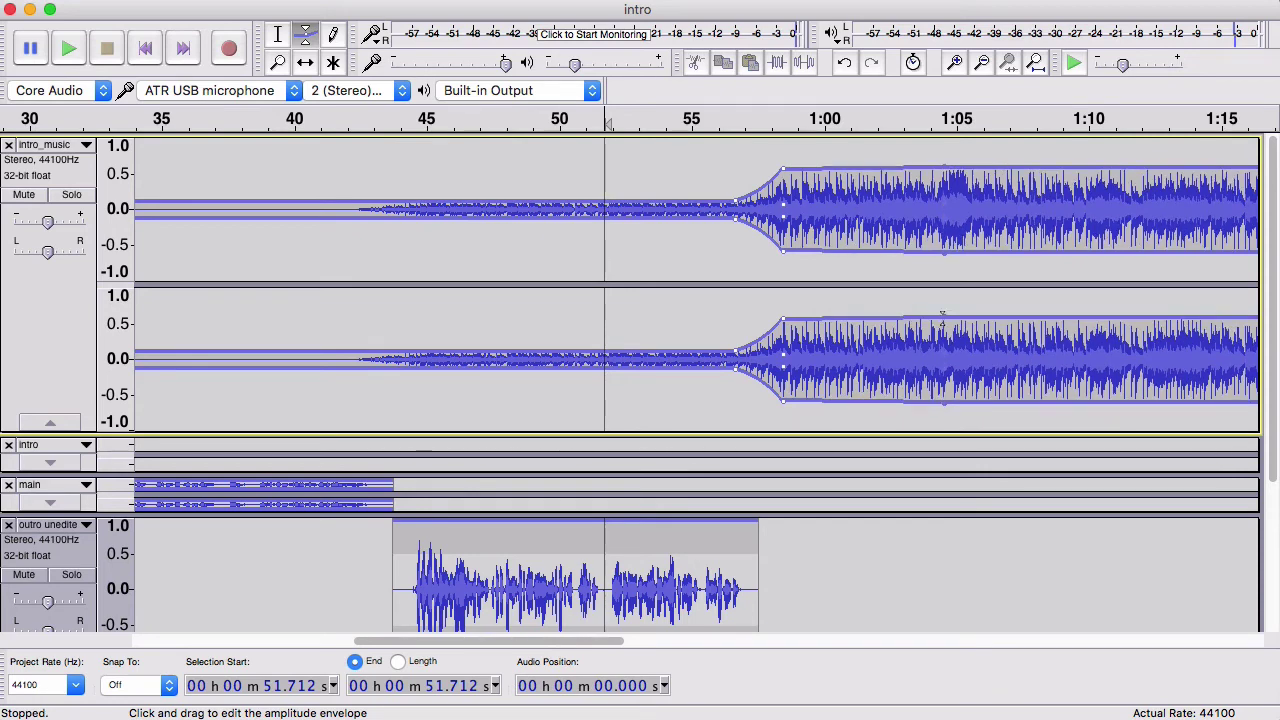
pyautogui.click(942, 319)
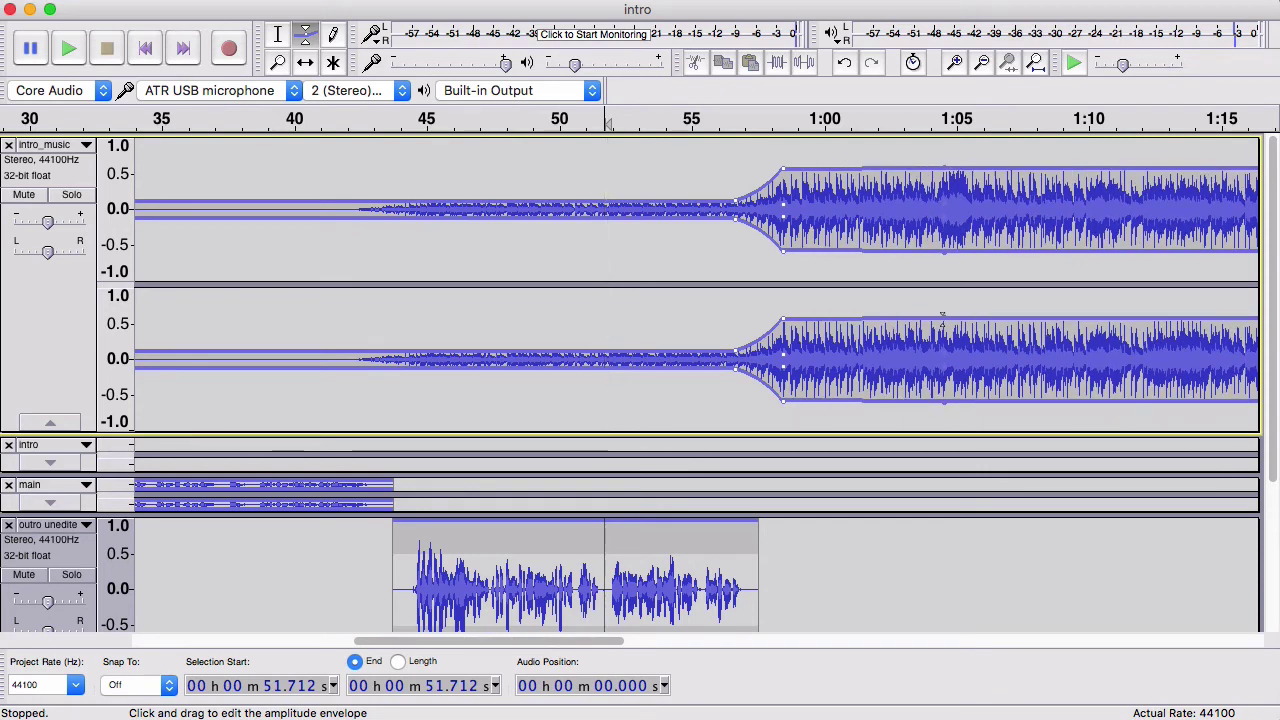
pyautogui.click(942, 319)
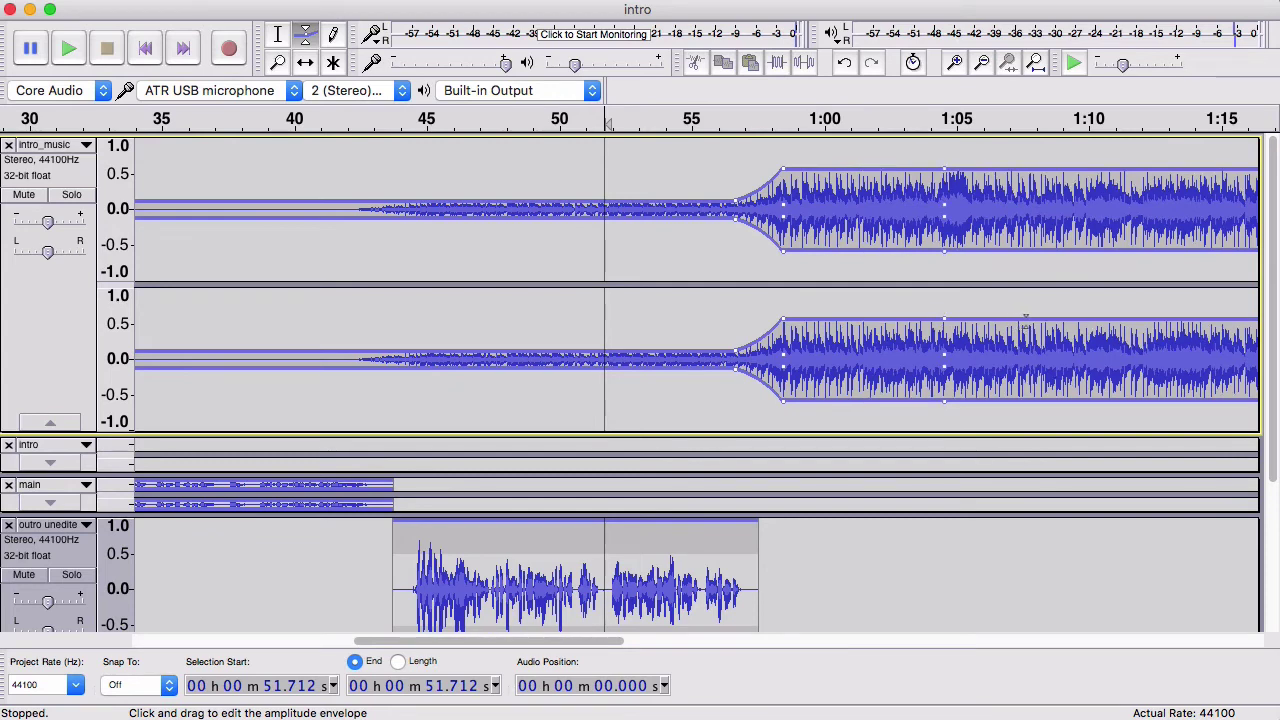
pyautogui.moveTo(1035, 319); pyautogui.dragTo(1030, 358)
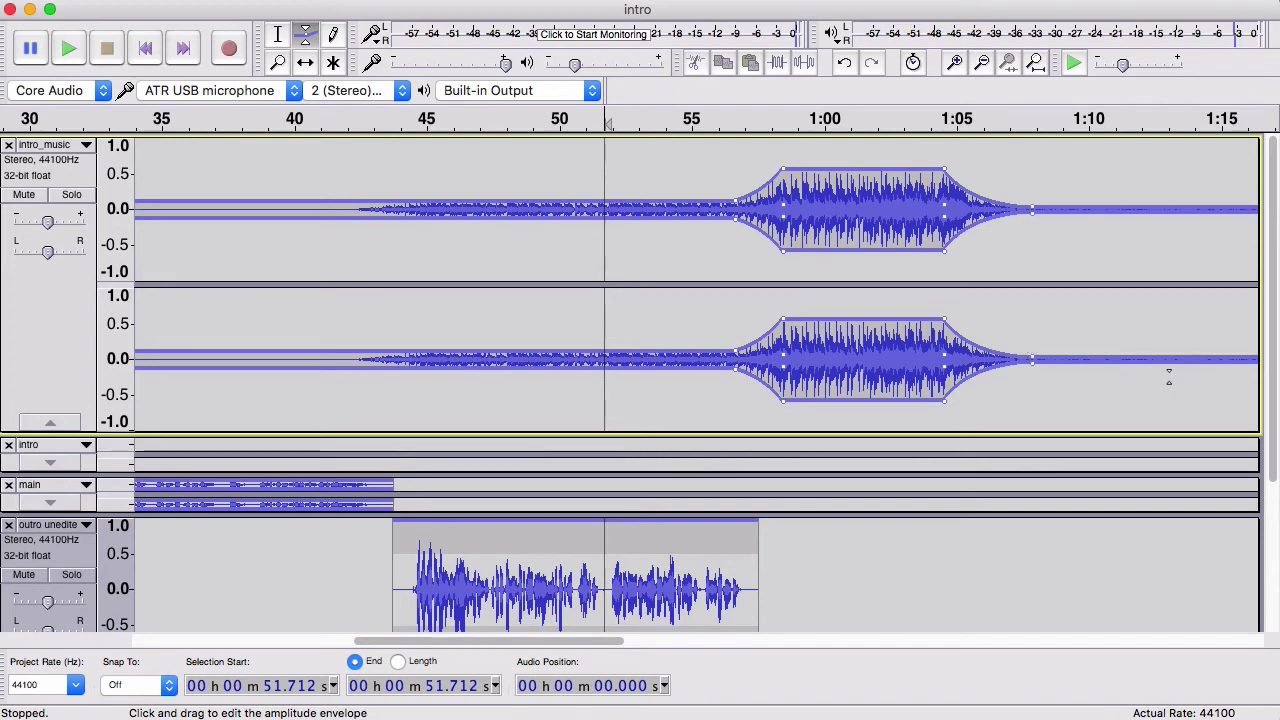
# Delete everything in intro_music after 1:08.7, just past its fade-down.
pyautogui.click(278, 34)
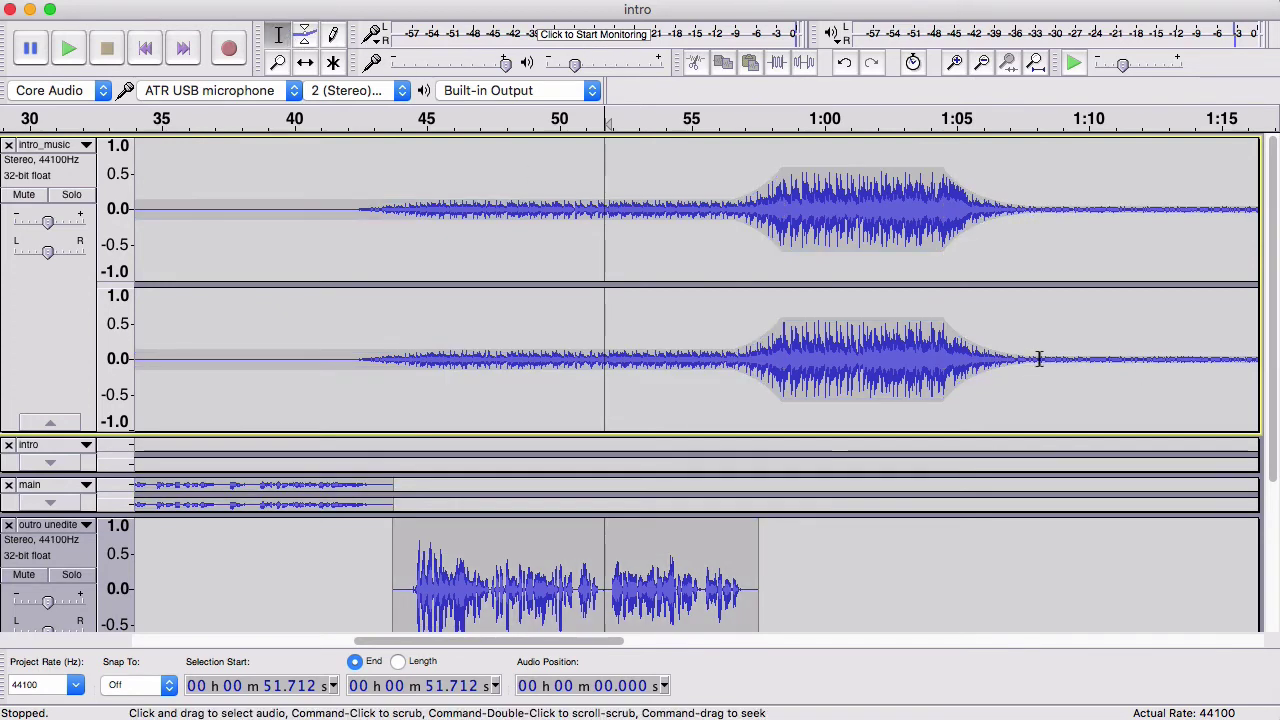
pyautogui.moveTo(1039, 359); pyautogui.dragTo(1231, 380)
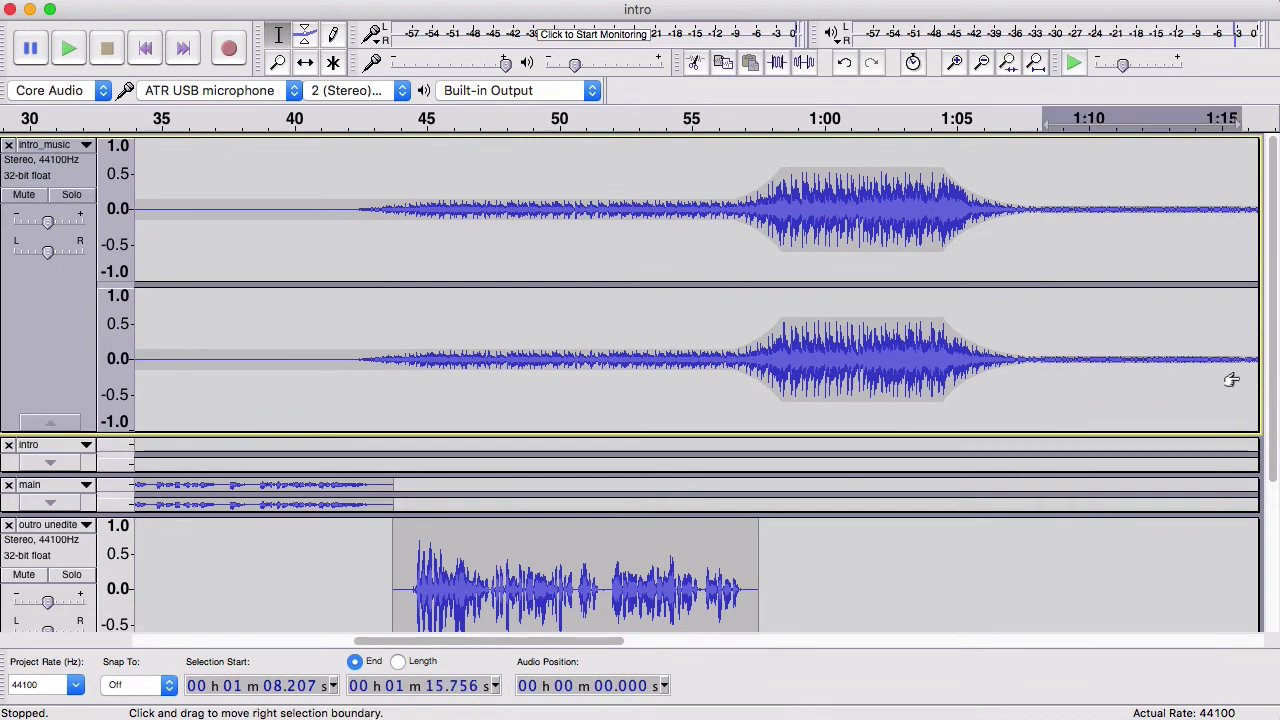
pyautogui.press('Left')
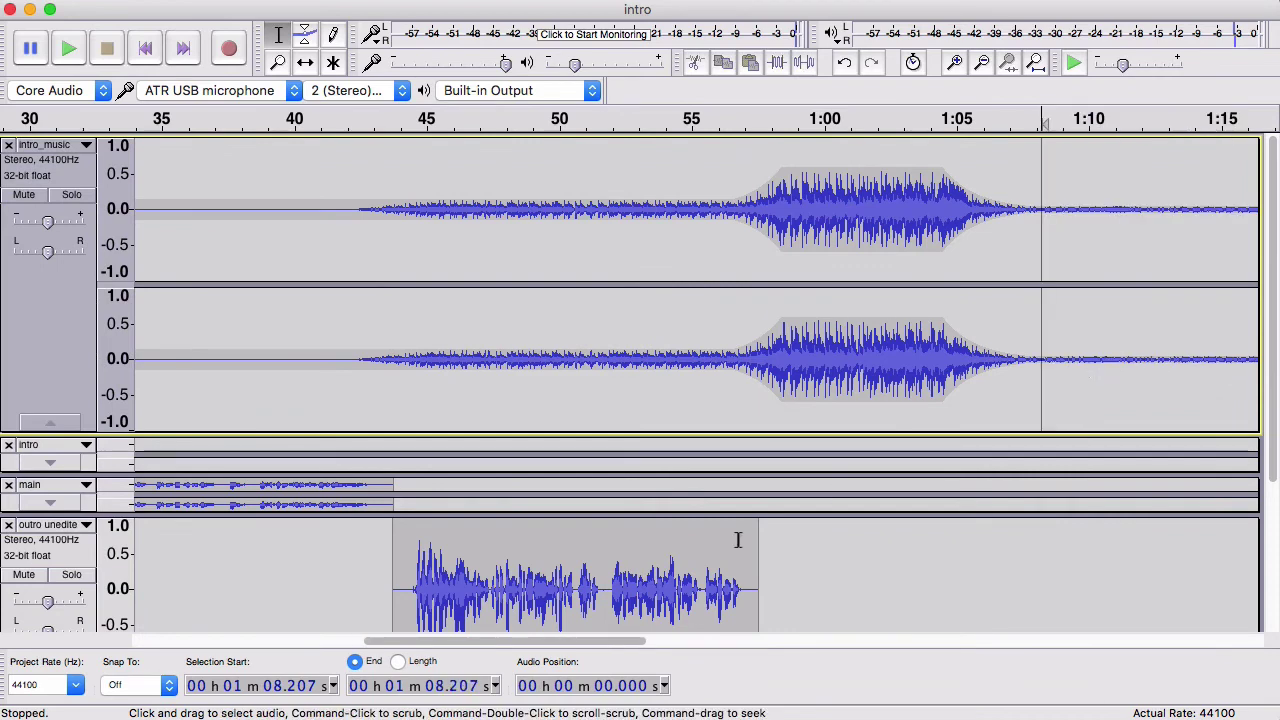
pyautogui.click(980, 64)
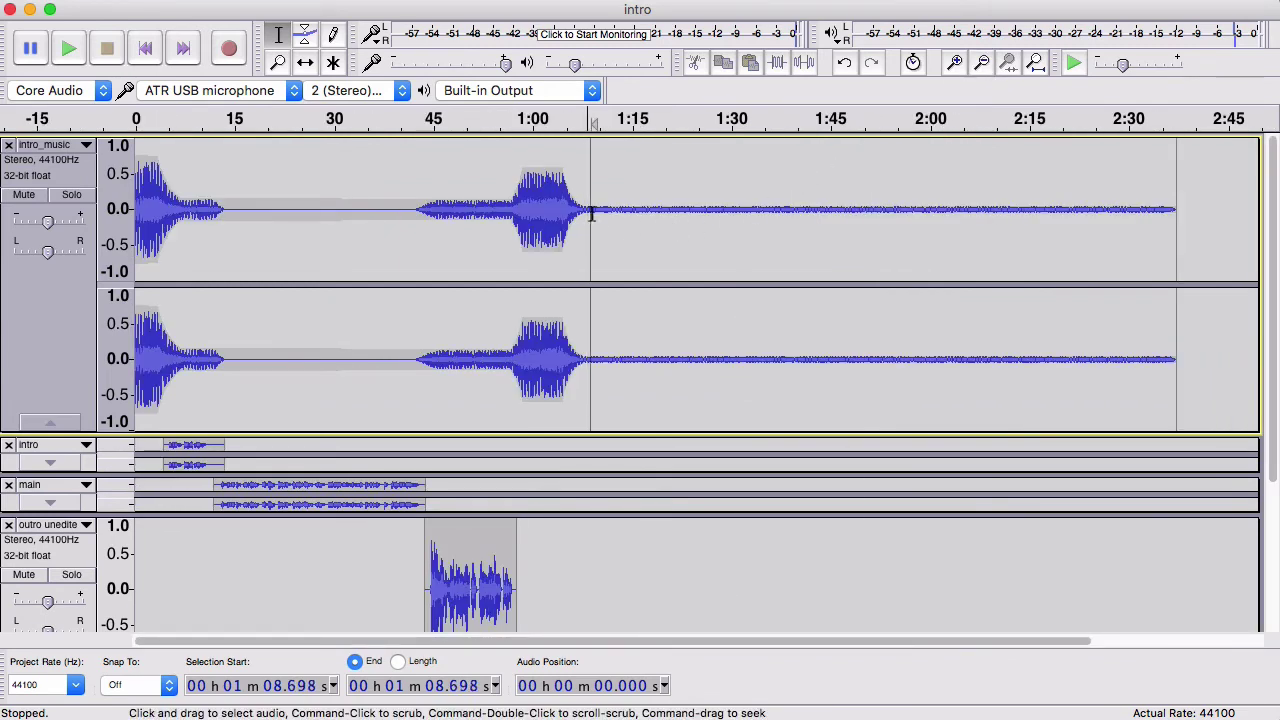
pyautogui.moveTo(590, 215); pyautogui.dragTo(1167, 247)
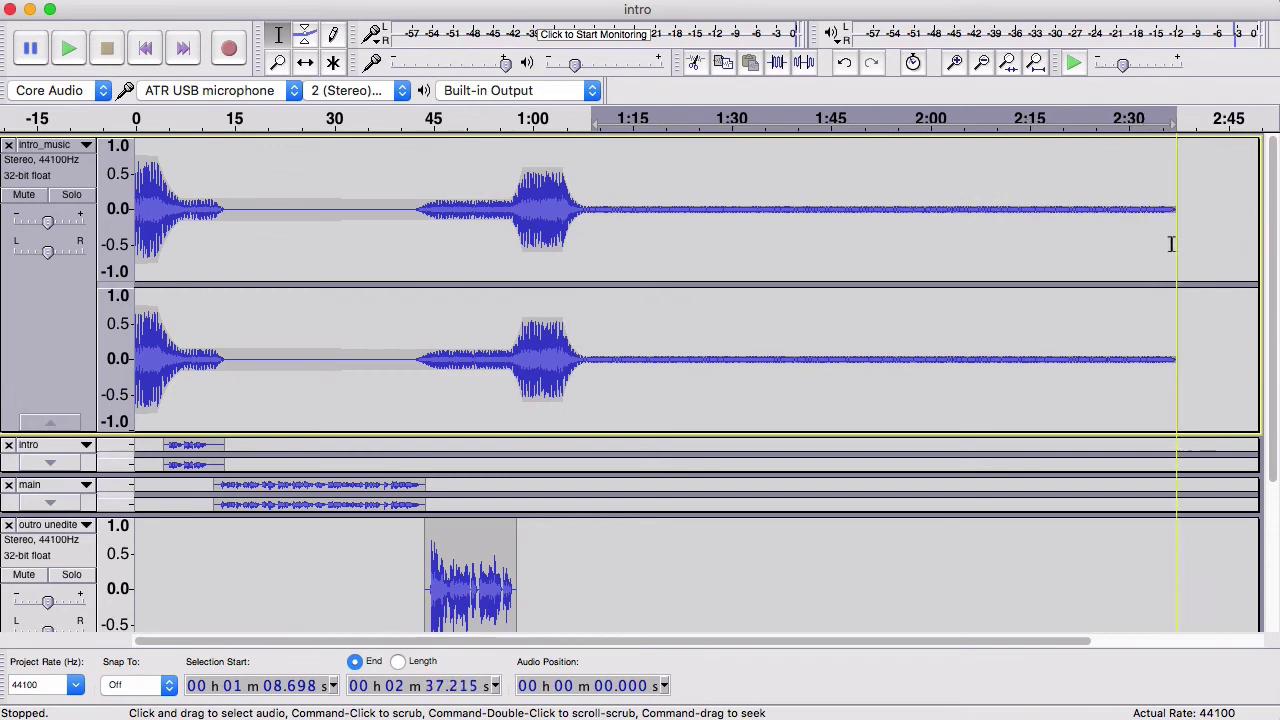
pyautogui.press('Delete')
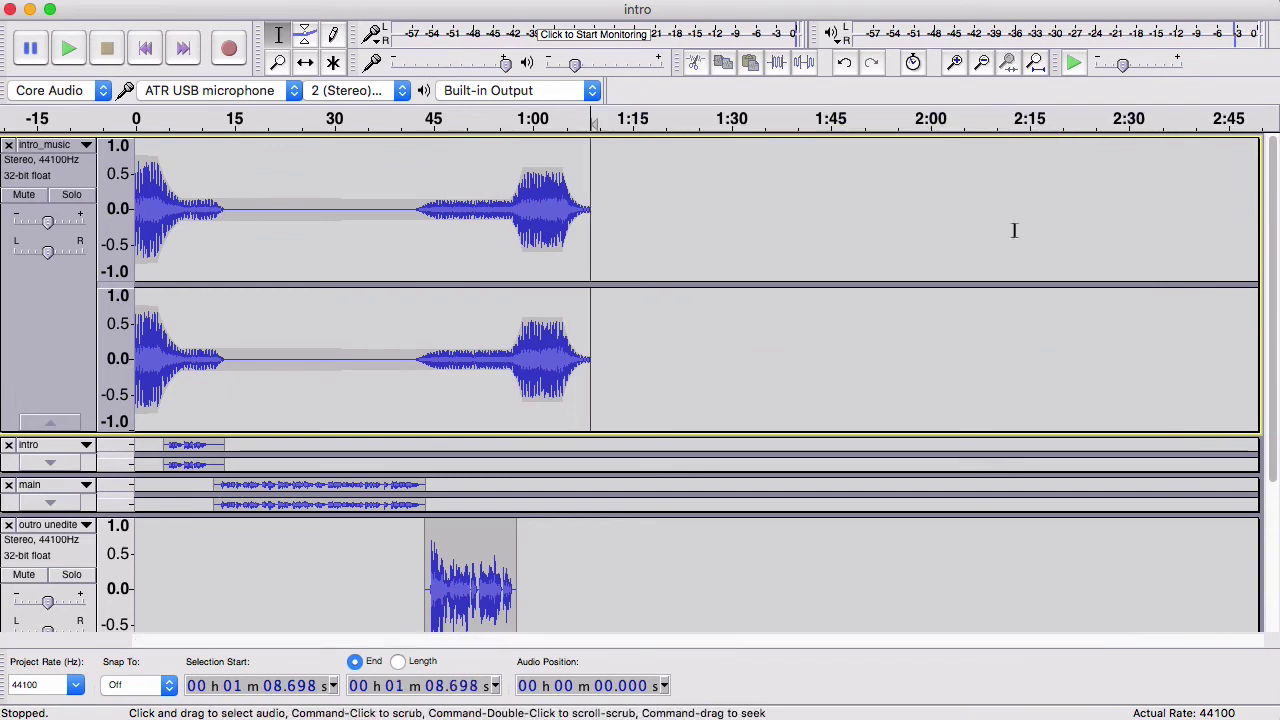
pyautogui.click(959, 62)
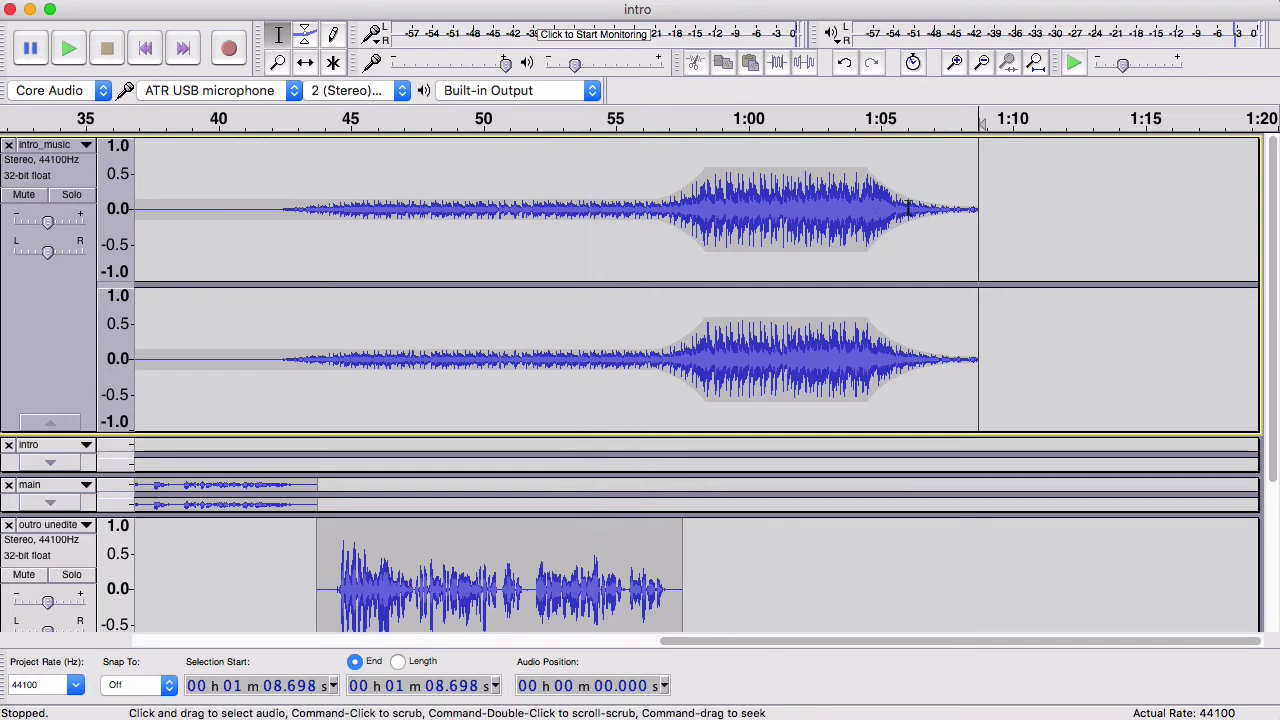
pyautogui.click(613, 120)
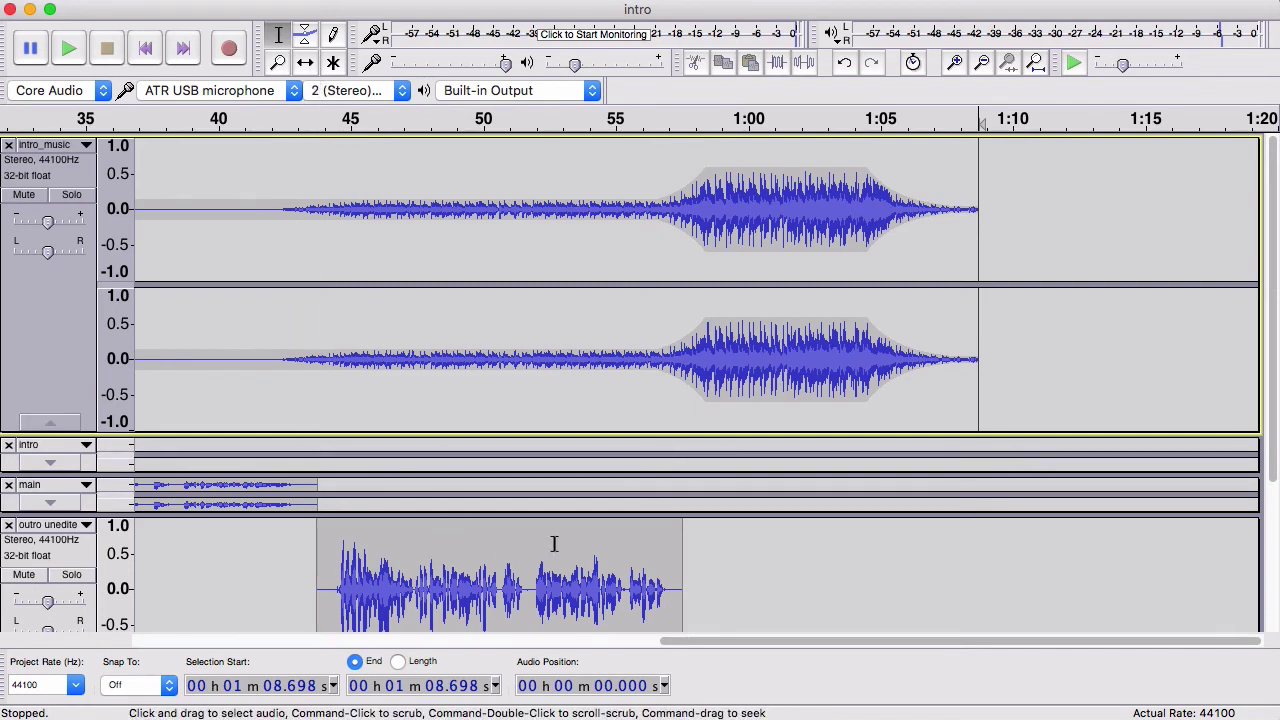
pyautogui.click(306, 63)
pyautogui.click(305, 34)
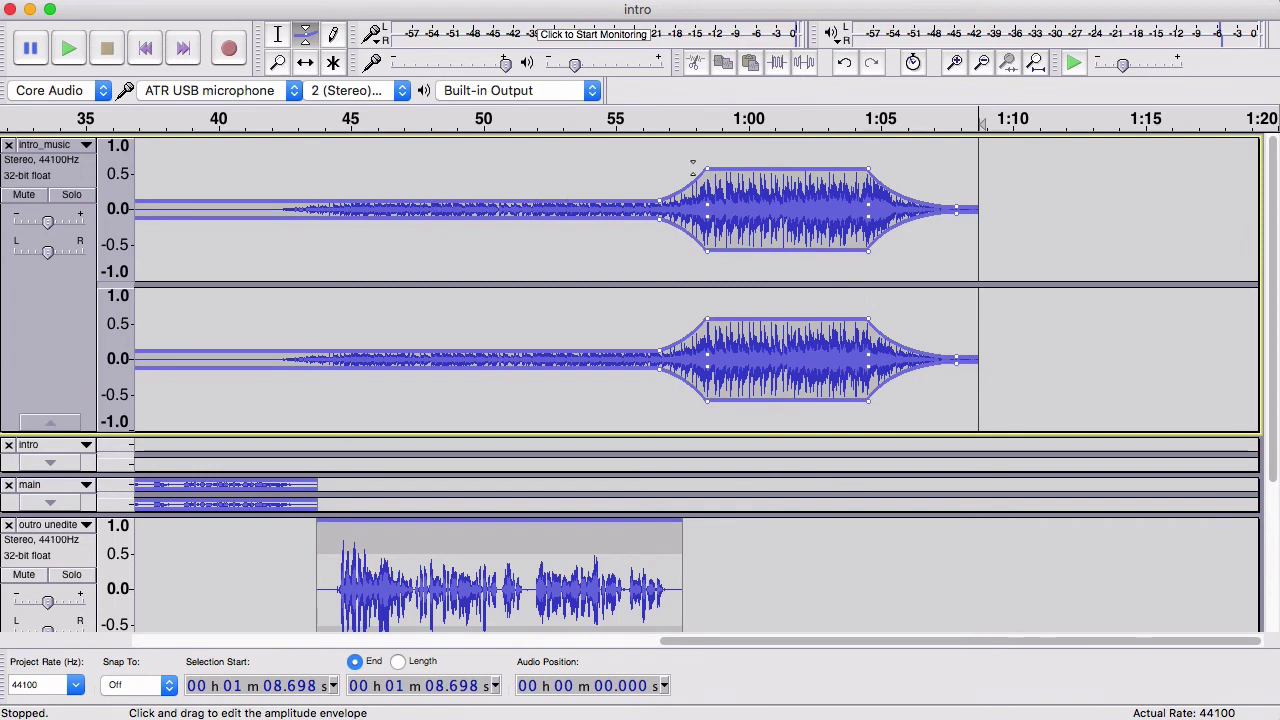
pyautogui.click(278, 34)
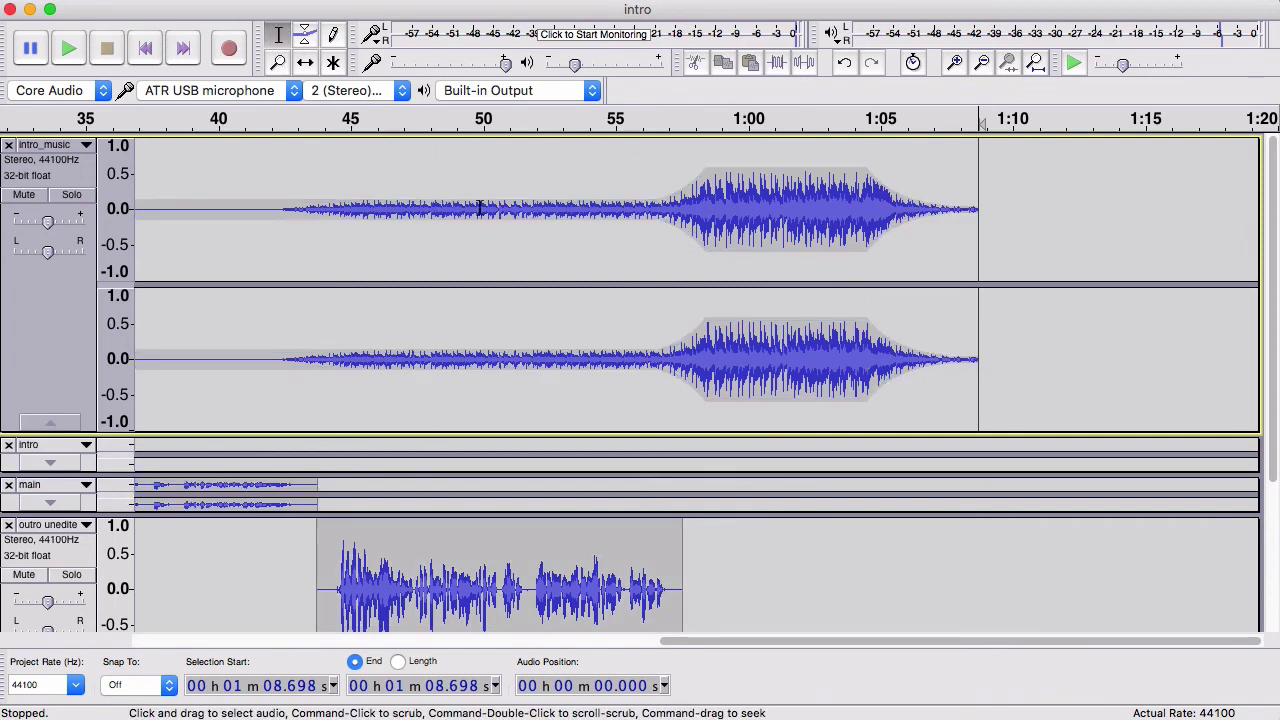
pyautogui.moveTo(450, 210); pyautogui.dragTo(612, 210)
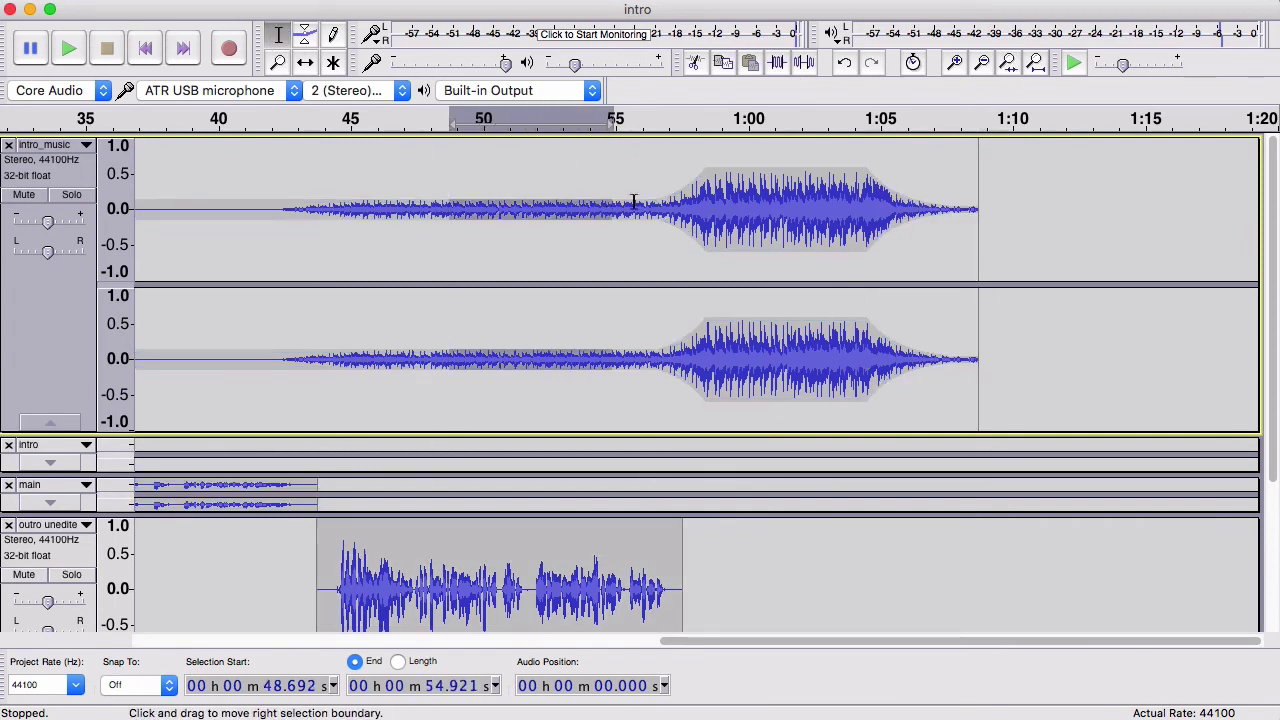
pyautogui.click(811, 68)
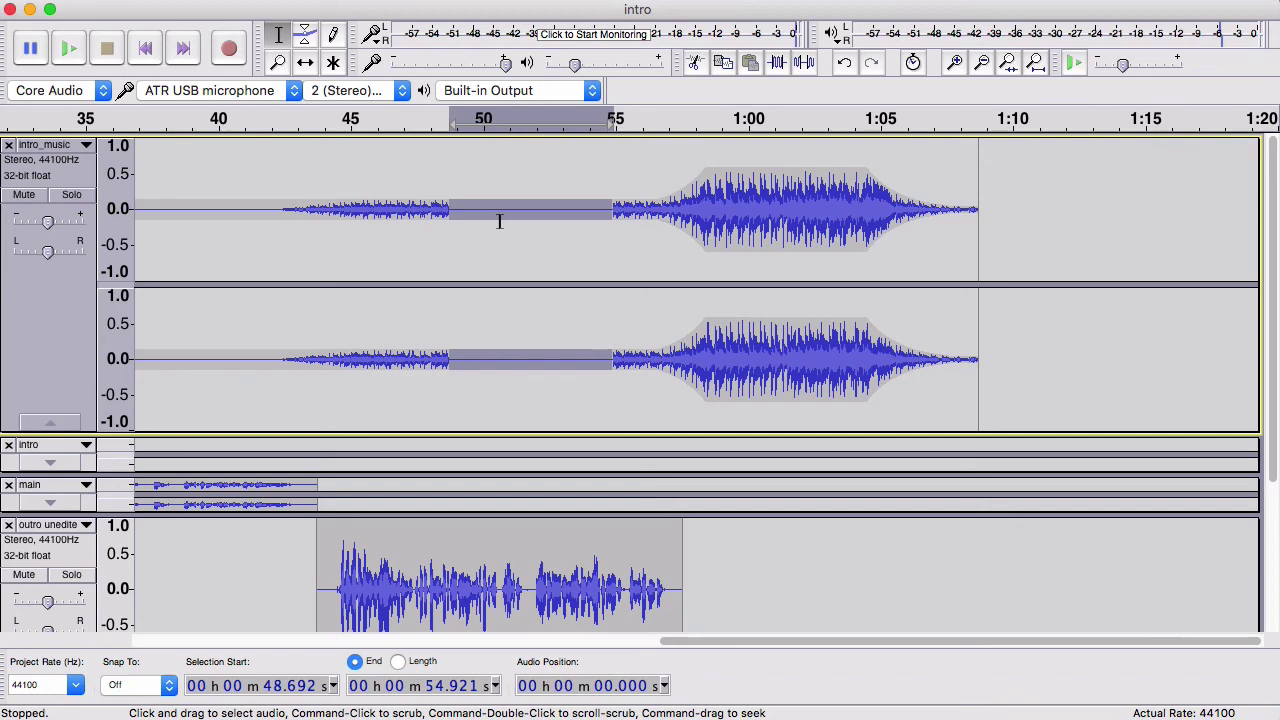
pyautogui.press('super+z')
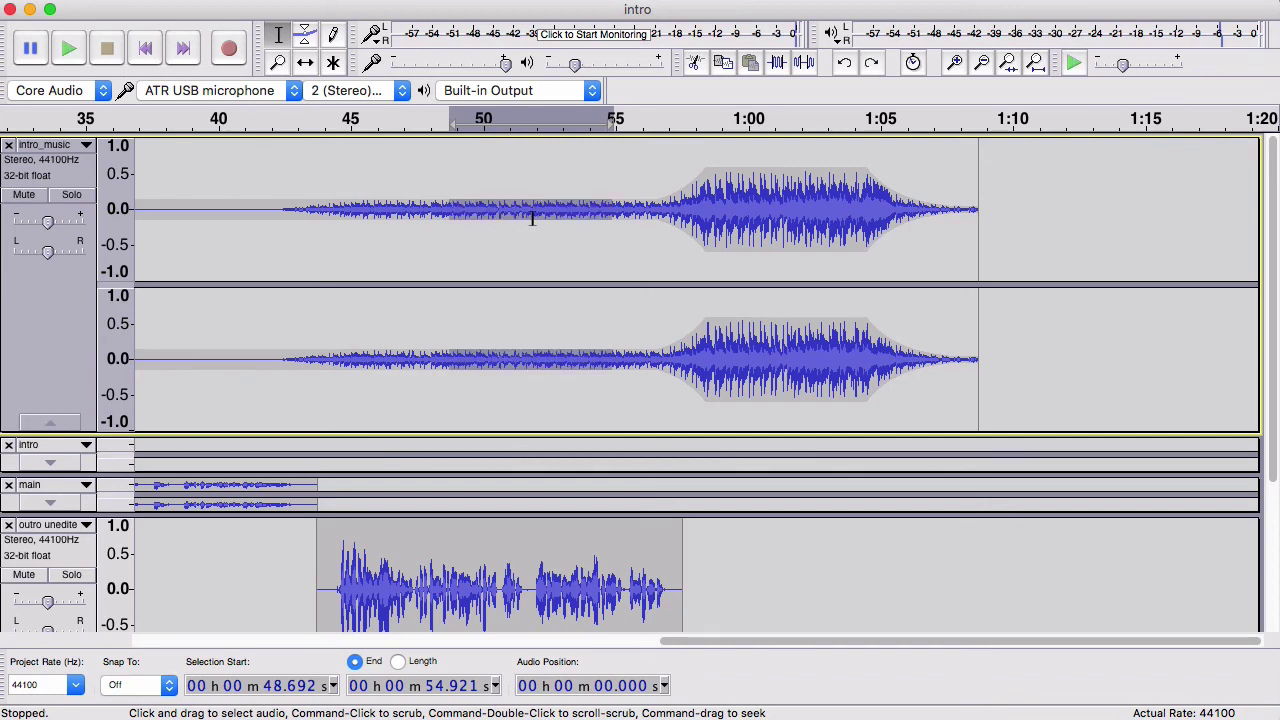
pyautogui.click(954, 64)
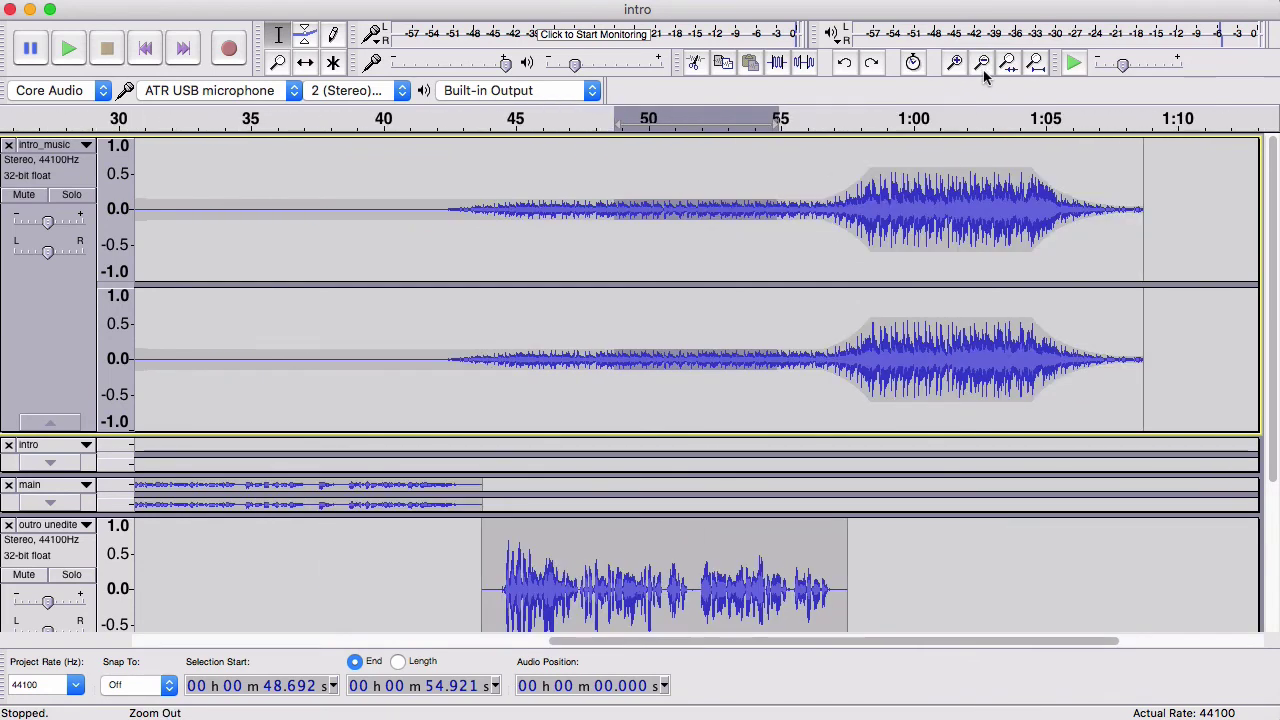